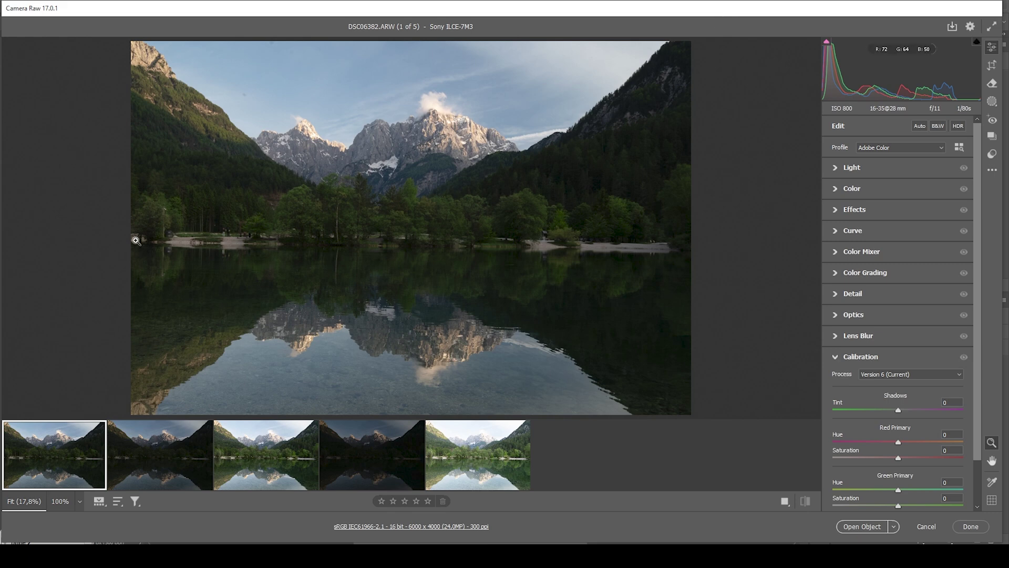
Step: Shift-select the fifth filmstrip thumbnail so all five lake exposures are selected
left_click(459, 464, "shift")
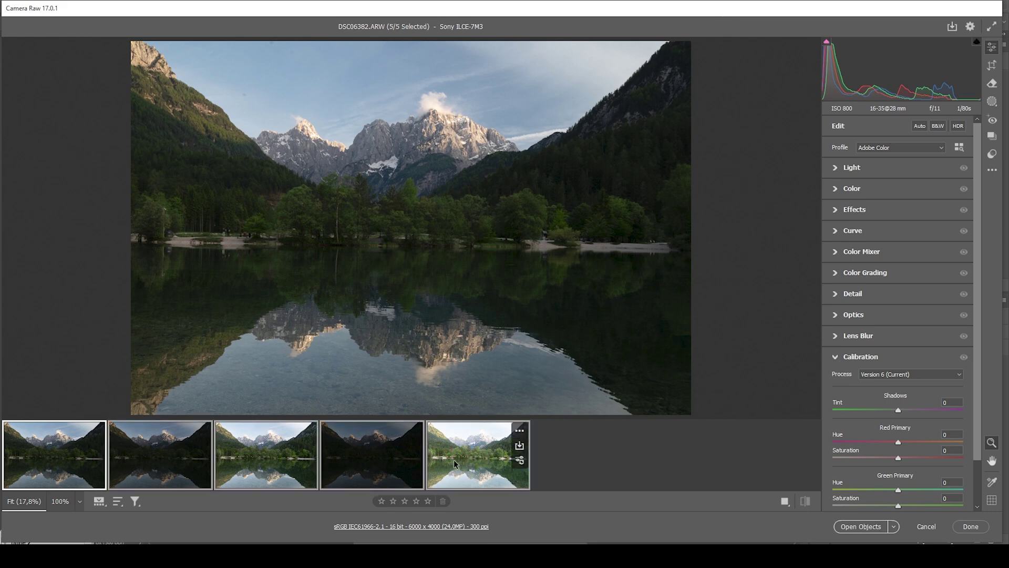
Step: Merge the five exposures into DSC06382-HDR-1.dng and hide the filmstrip
right_click(460, 470)
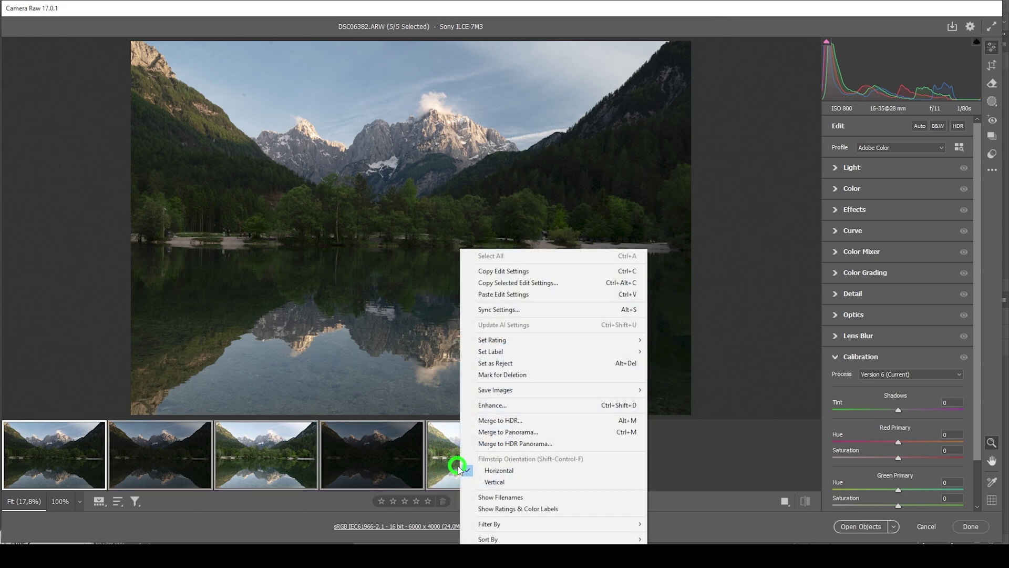
left_click(502, 424)
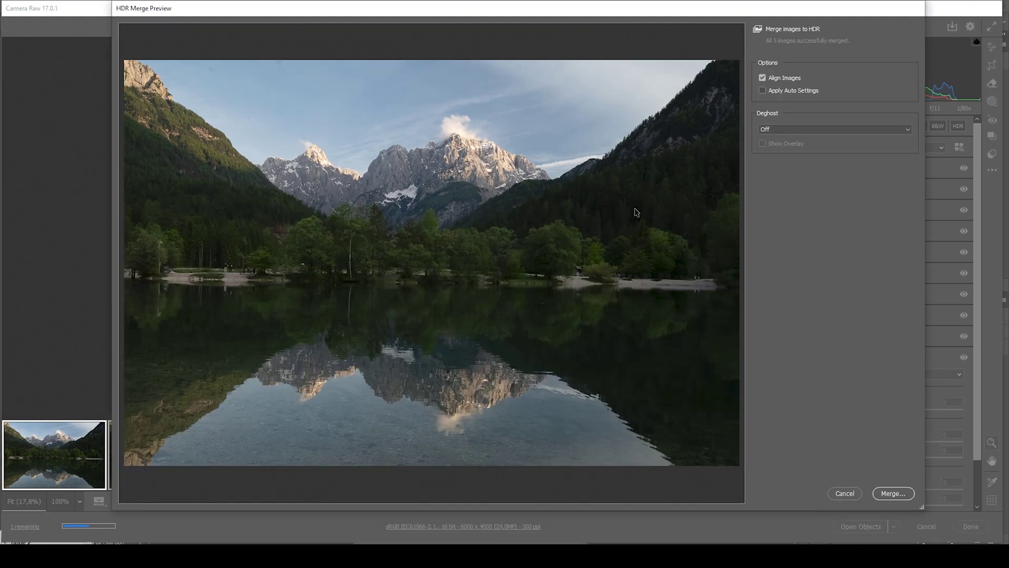
left_click(891, 493, "alt")
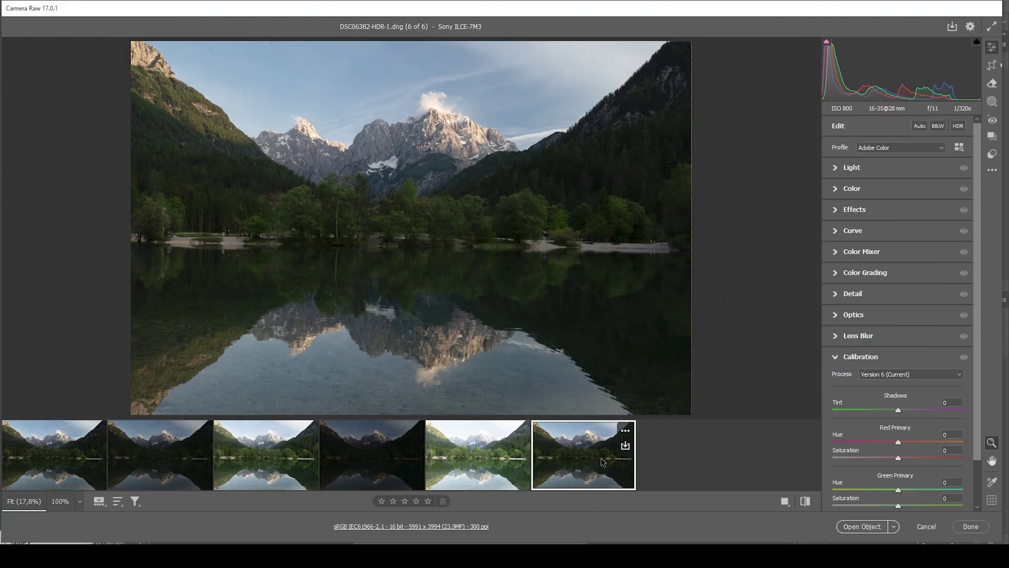
left_click_drag(653, 419, 657, 473)
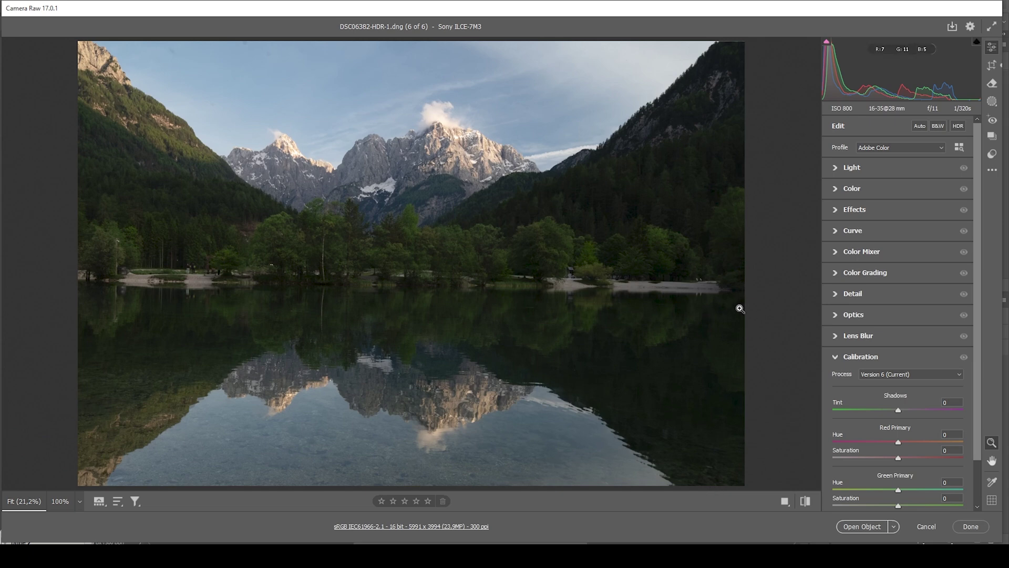
Step: Straighten the merged photo by -0.63° and crop it to 5696 x 3797
left_click(992, 66)
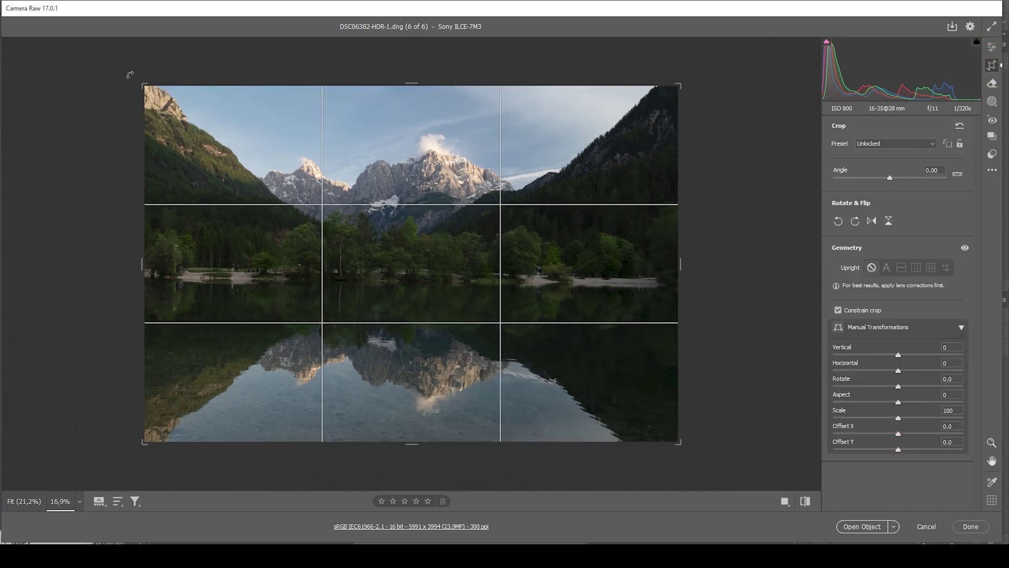
left_click_drag(133, 77, 126, 77)
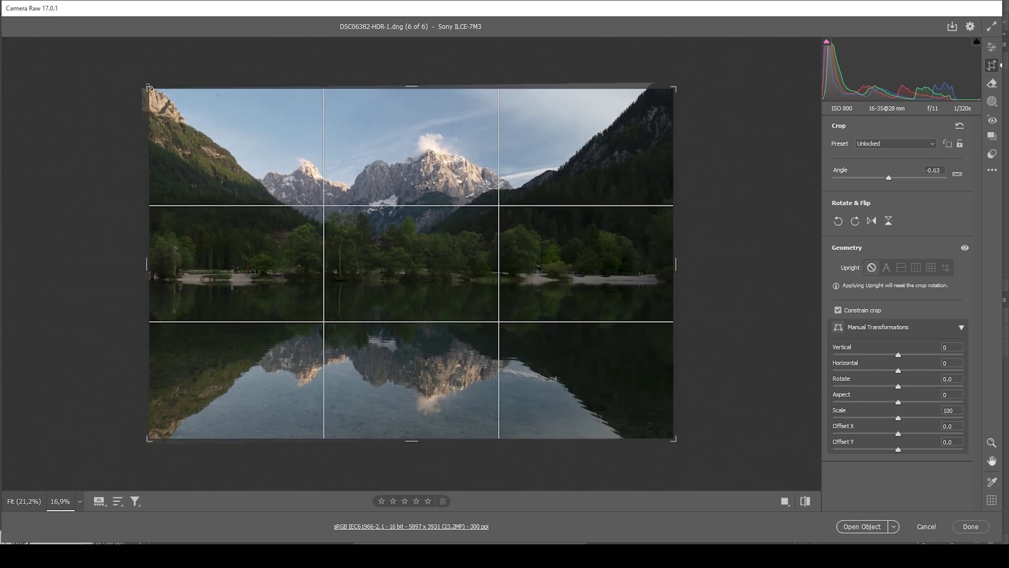
key("Return")
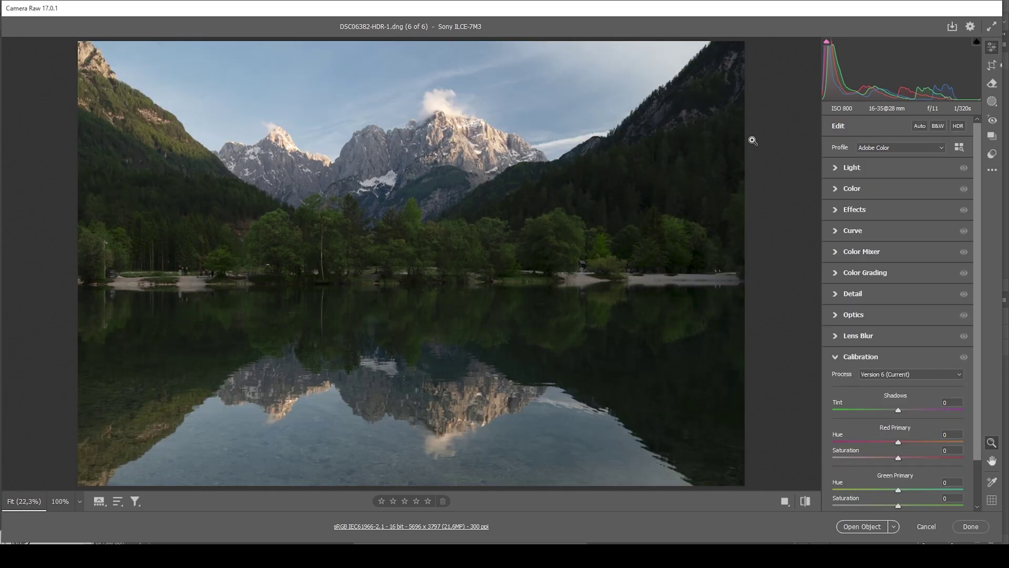
Step: Switch the merged photo's profile from Adobe Color to Adobe Standard
left_click(897, 148)
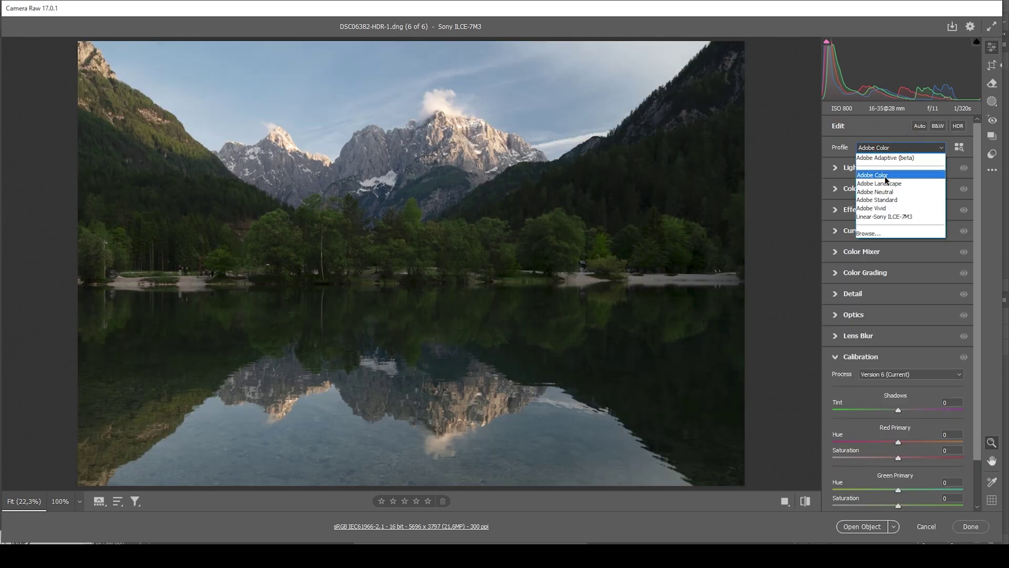
left_click(886, 200)
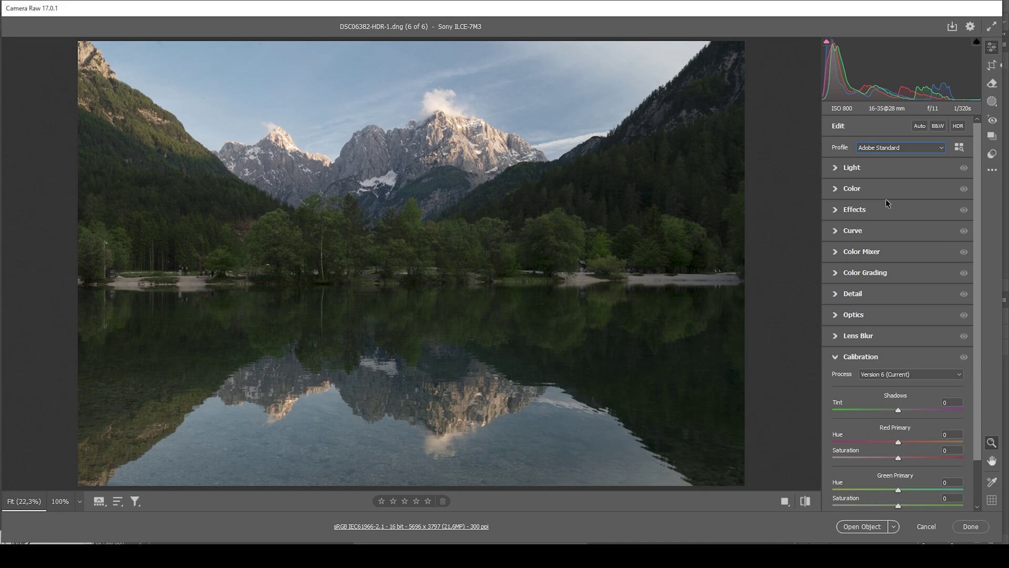
left_click(831, 215, "ctrl")
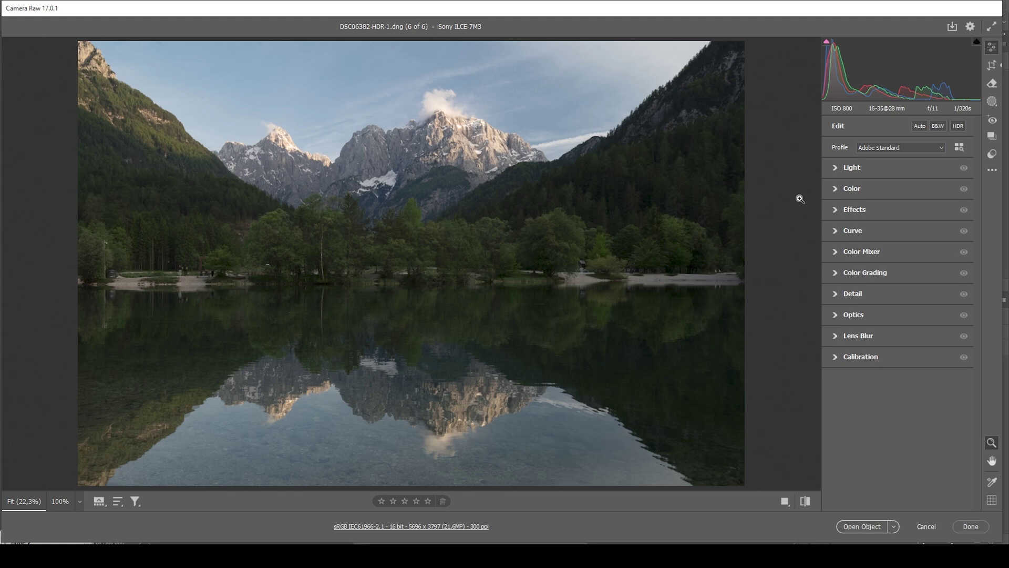
left_click(835, 168)
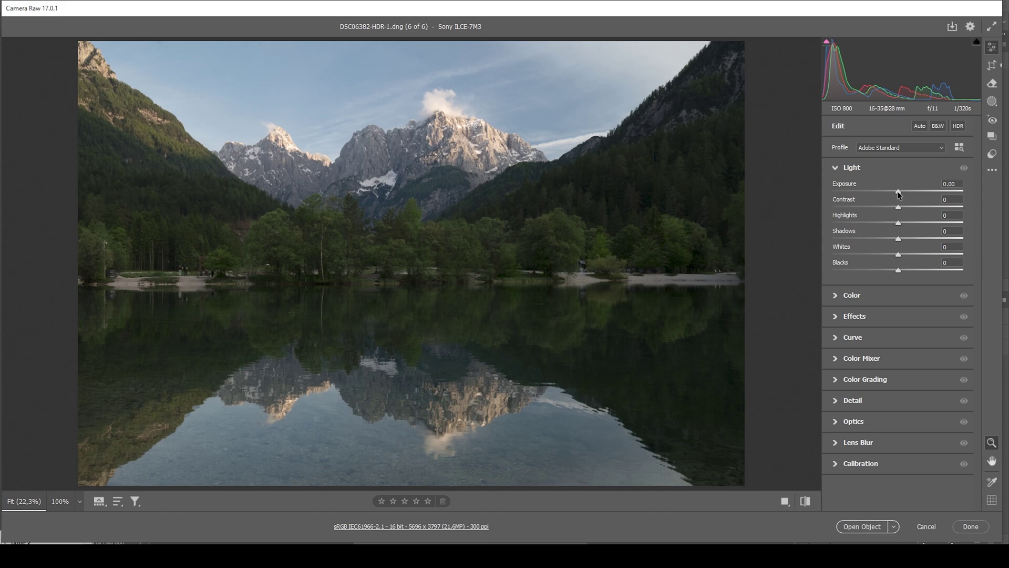
Step: Set Exposure +0.25, Highlights +13, Shadows -23, Blacks +15 and Whites +12
left_click_drag(898, 194, 900, 194)
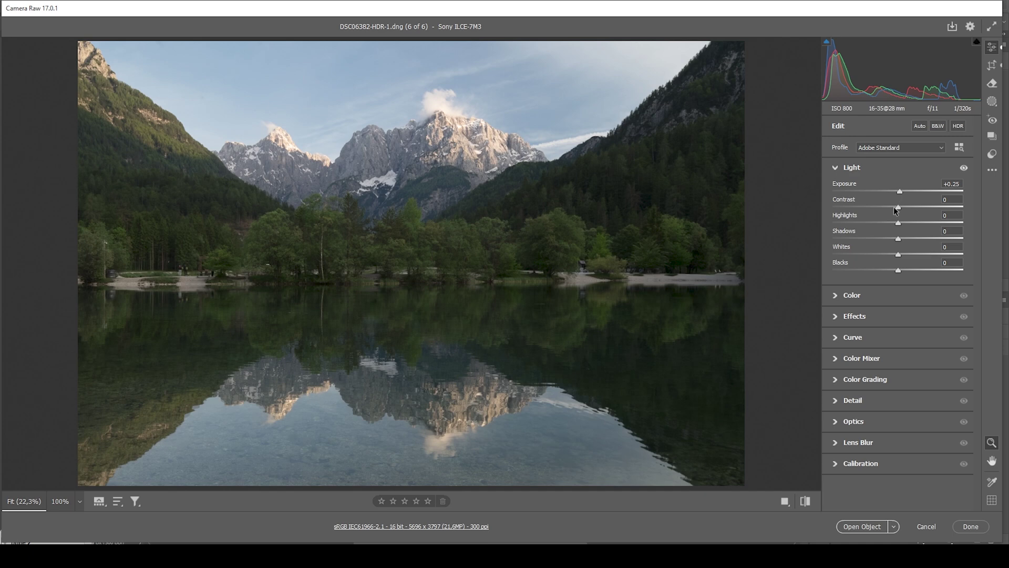
left_click_drag(902, 218, 905, 222)
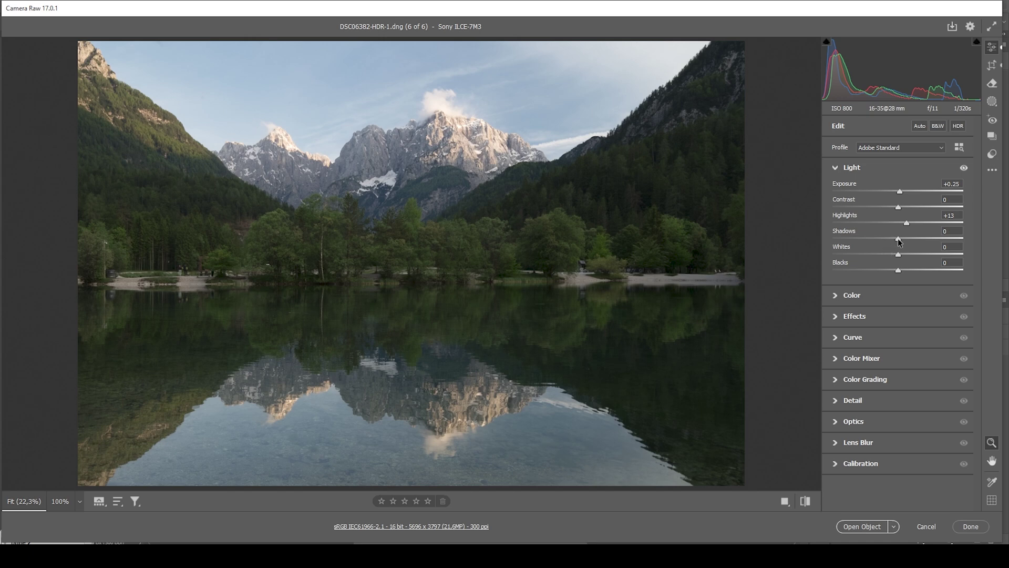
left_click_drag(899, 240, 892, 241)
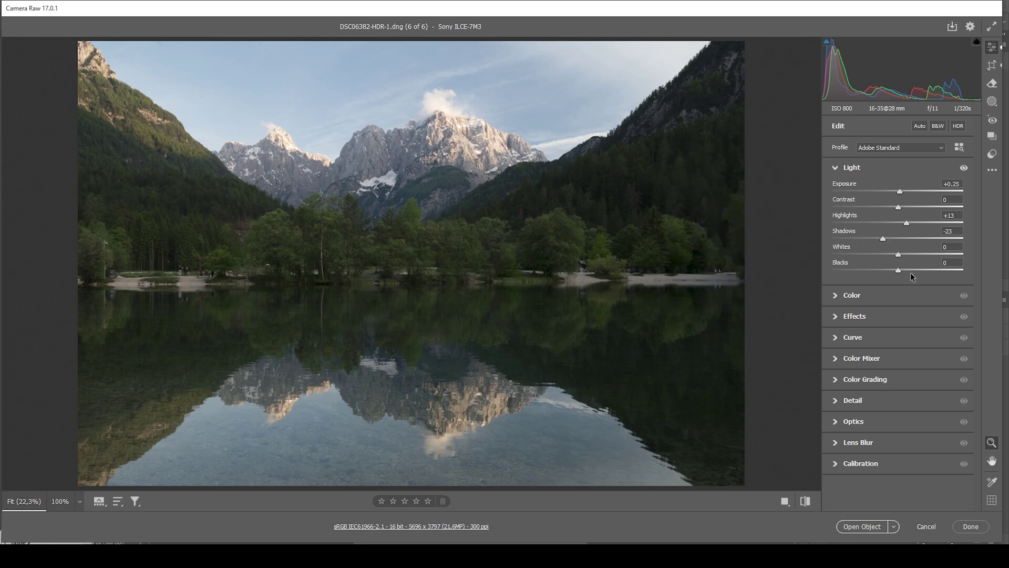
left_click_drag(897, 270, 907, 270)
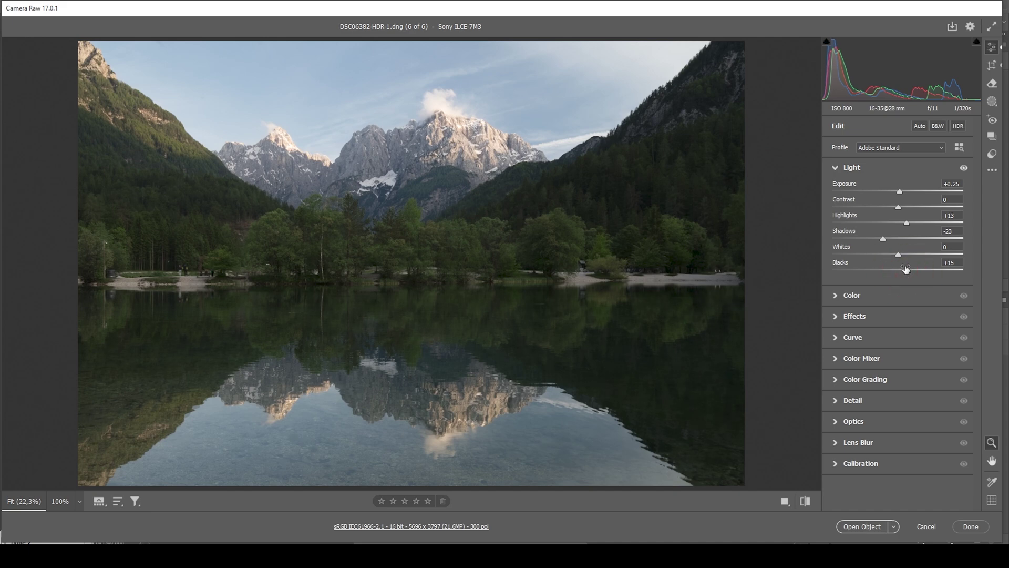
left_click_drag(898, 255, 907, 255)
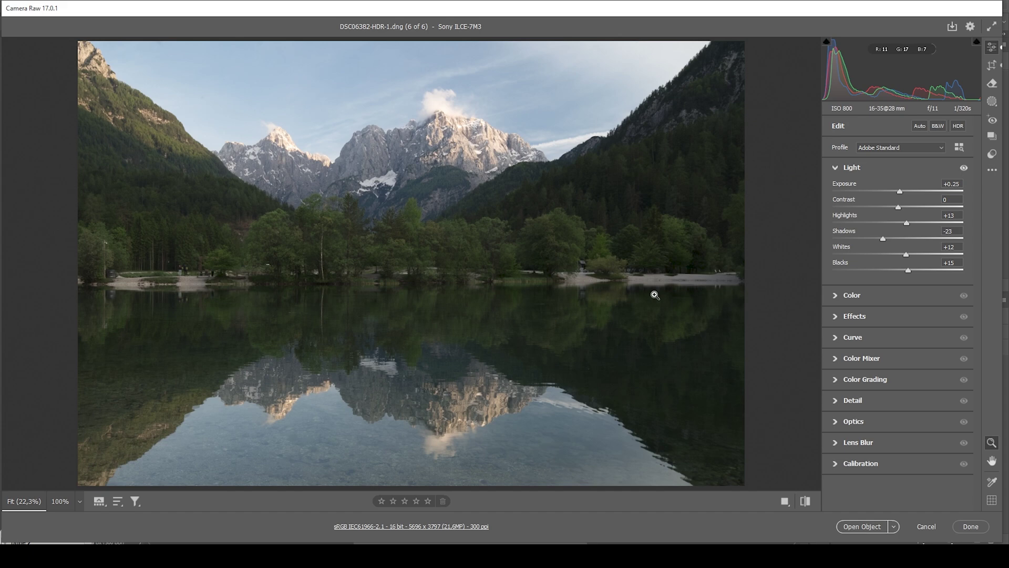
left_click(832, 168)
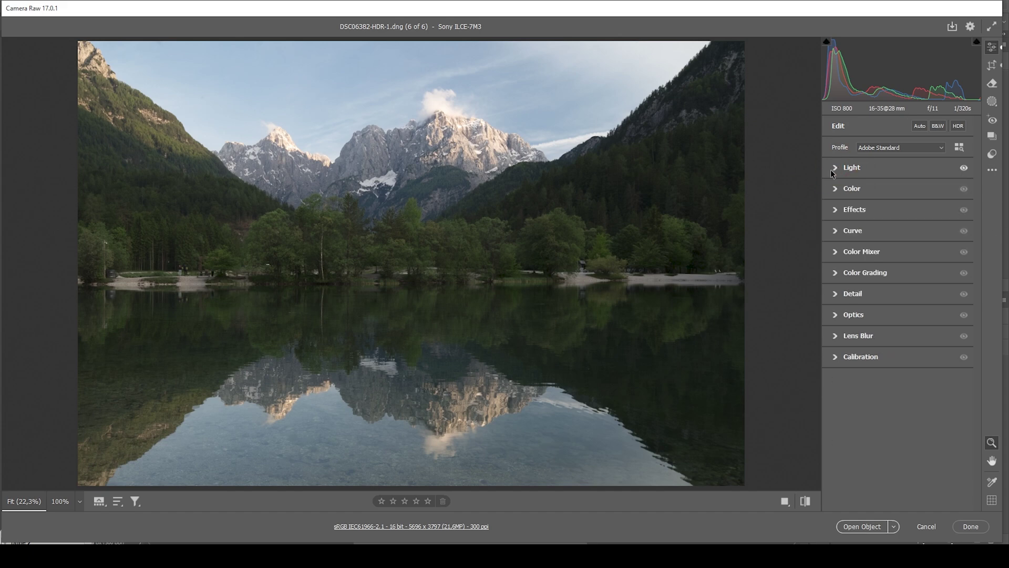
Step: Set white balance Temperature to 6050 and Vibrance to +10
left_click(839, 190)
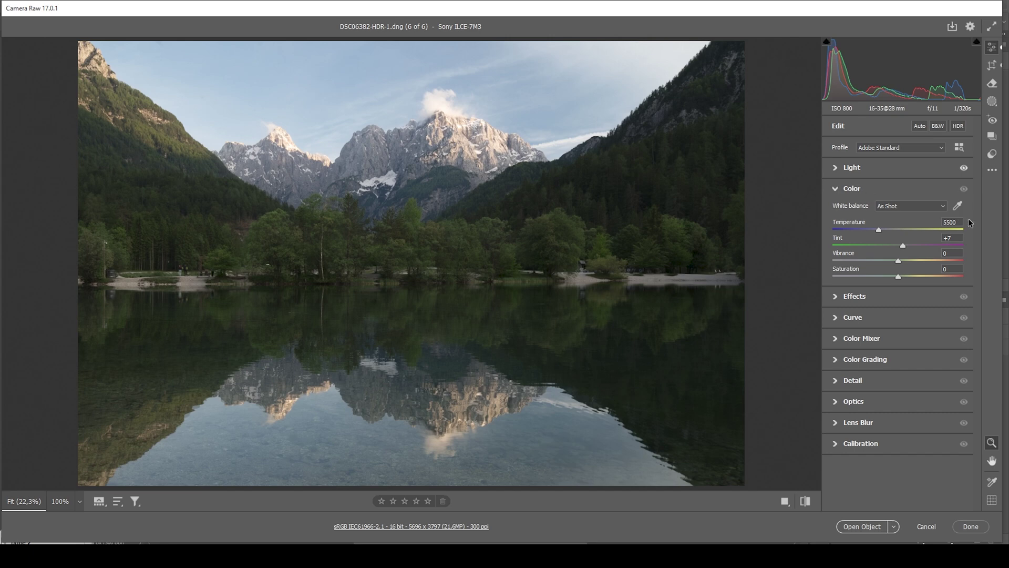
left_click_drag(879, 228, 883, 230)
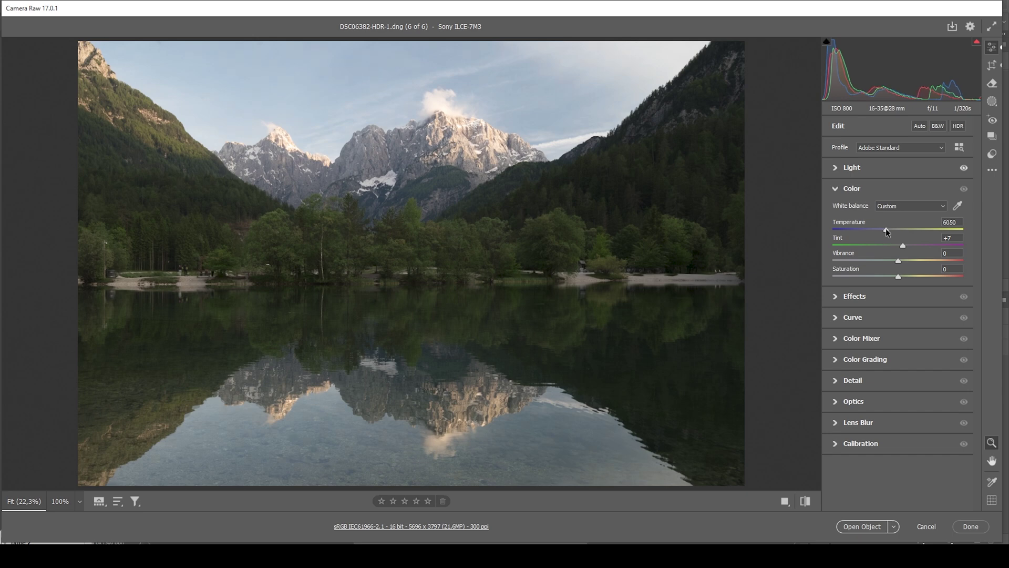
left_click(885, 228)
left_click_drag(901, 262, 901, 257)
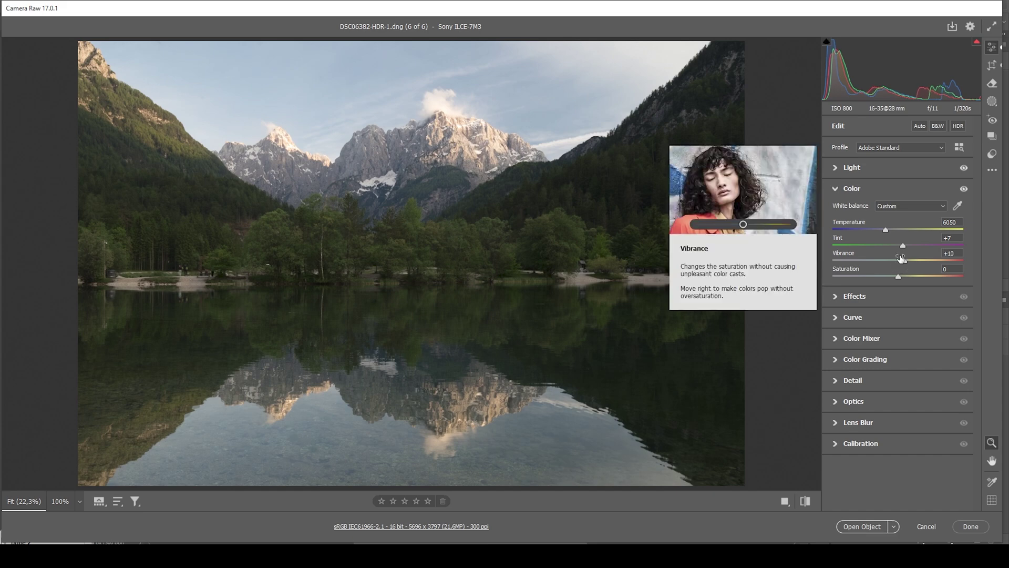
left_click(879, 188)
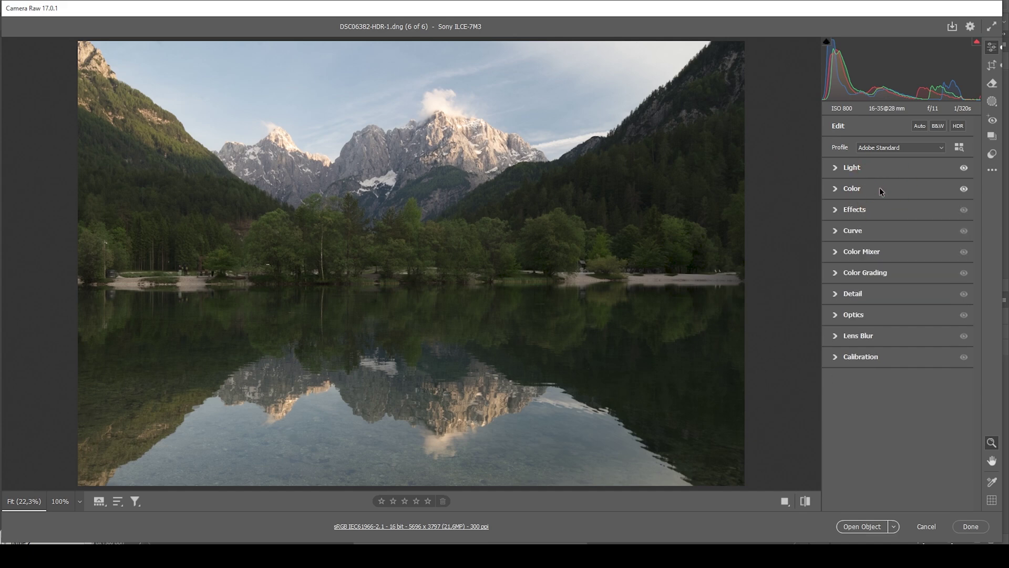
left_click(837, 210)
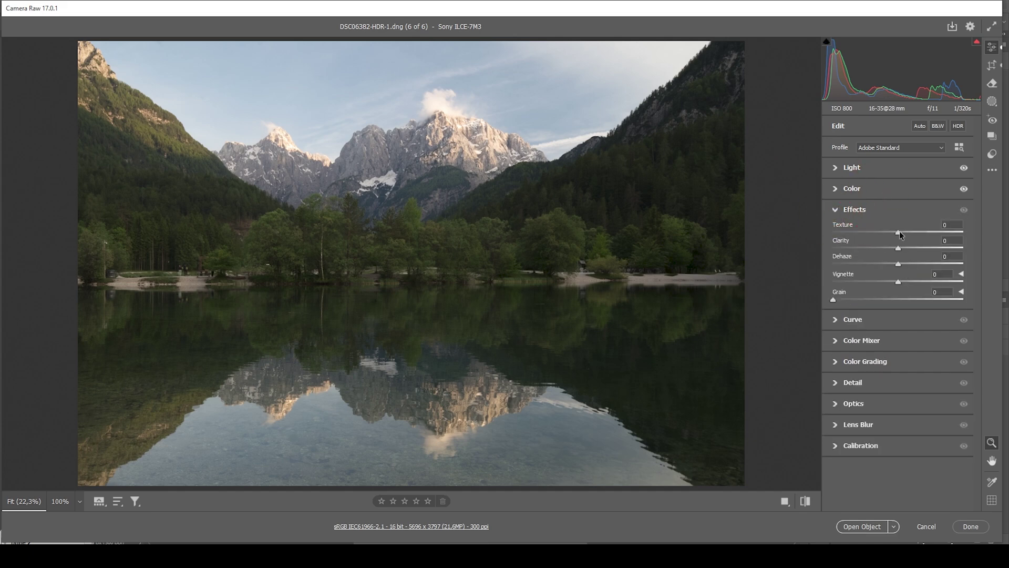
Step: Set Effects to Texture +5, Clarity +6 and Dehaze -5
left_click_drag(899, 234, 903, 235)
left_click_drag(898, 250, 902, 250)
left_click_drag(898, 264, 896, 265)
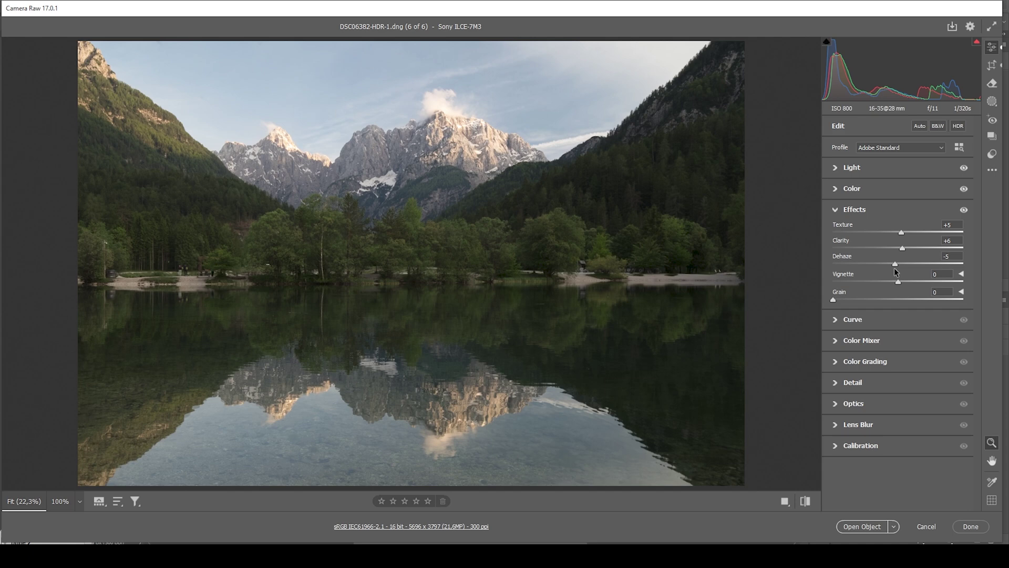
left_click(884, 213)
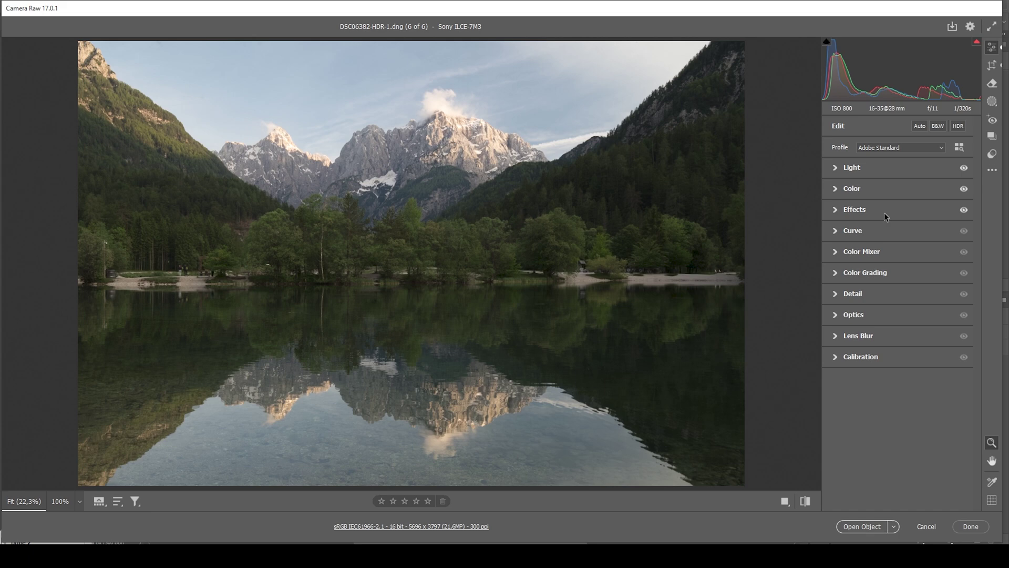
left_click(991, 103)
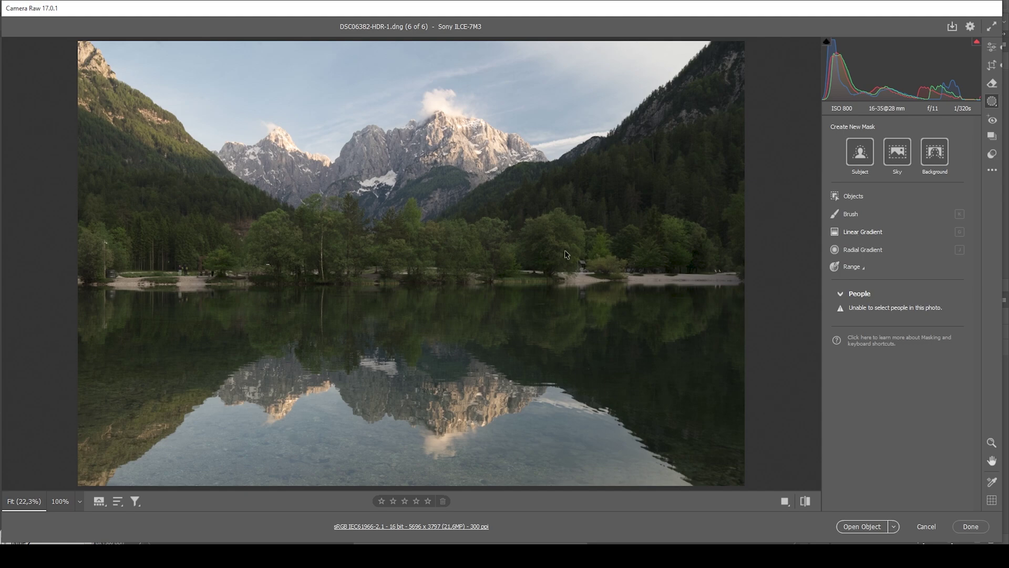
Step: Add a shoreline linear gradient mask with Contrast +25, Clarity +17 and Texture +8
left_click(907, 235)
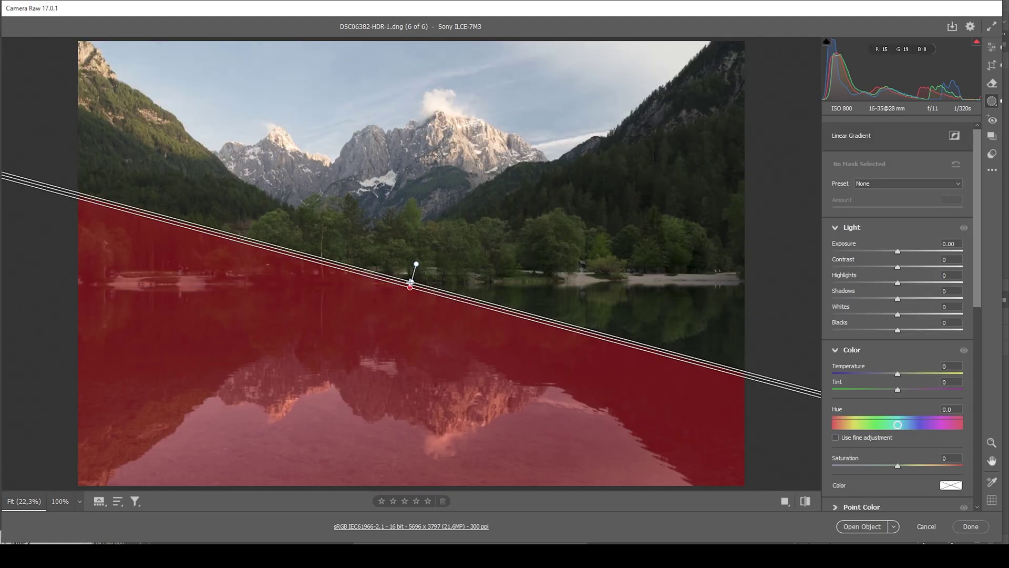
left_click_drag(410, 282, 410, 284)
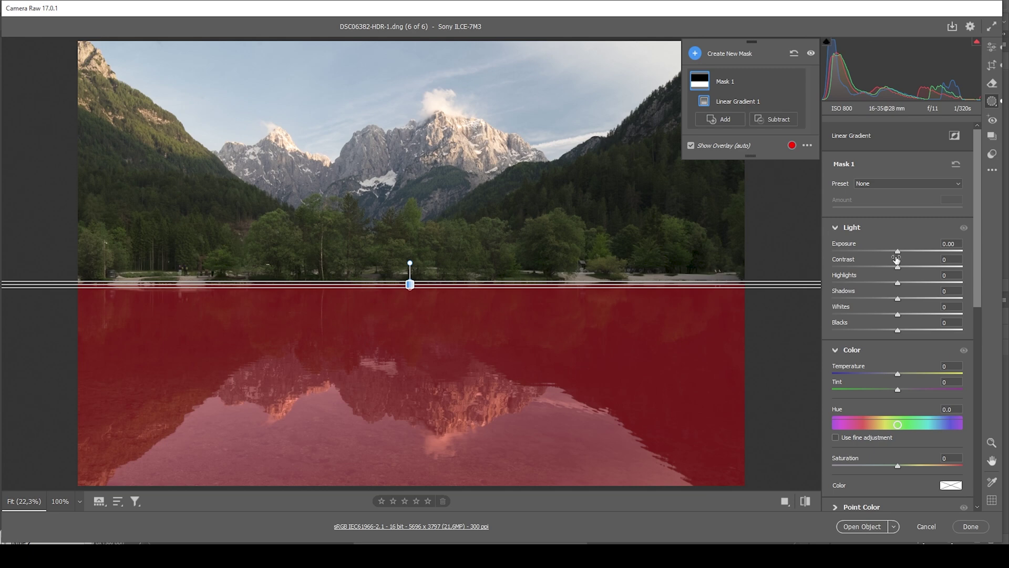
left_click_drag(899, 267, 915, 265)
scroll(910, 368, "down", 2)
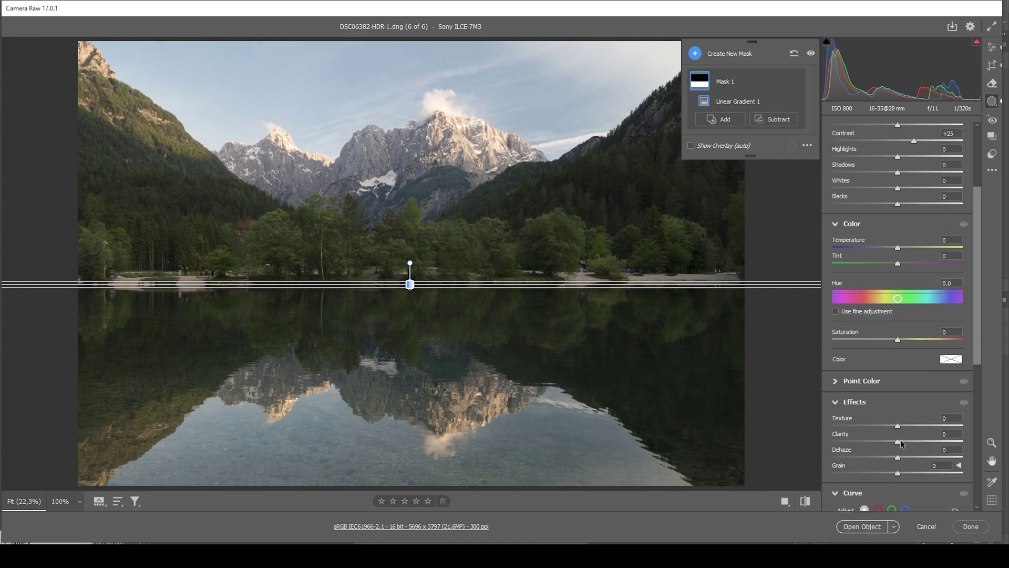
mouse_move(901, 443)
left_mouse_down()
mouse_move(911, 445)
mouse_move(903, 428)
left_mouse_up()
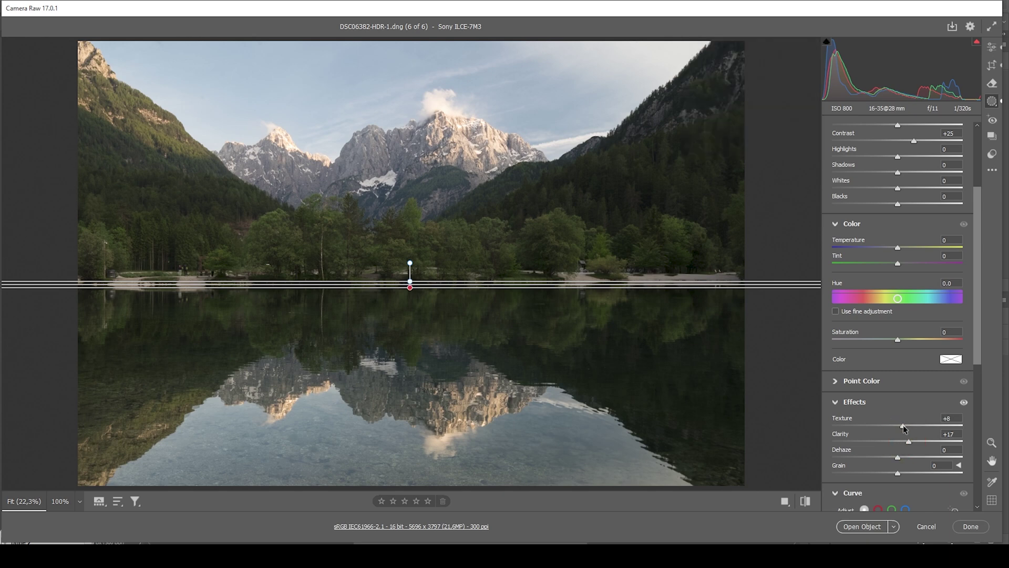
left_click_drag(903, 428, 903, 428)
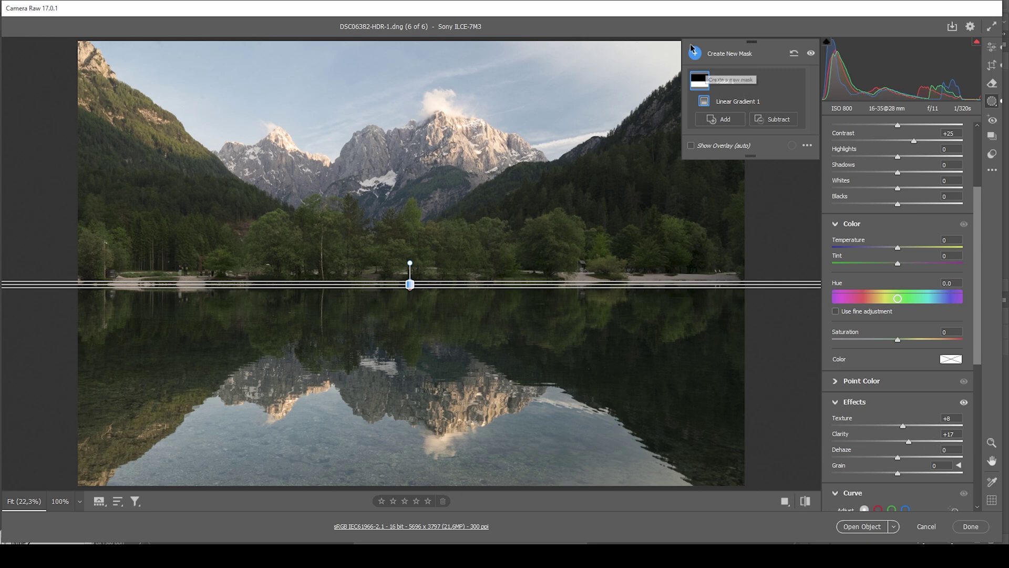
Step: Create a sky mask and subtract a diagonal linear gradient angled over the peaks
left_click(720, 120)
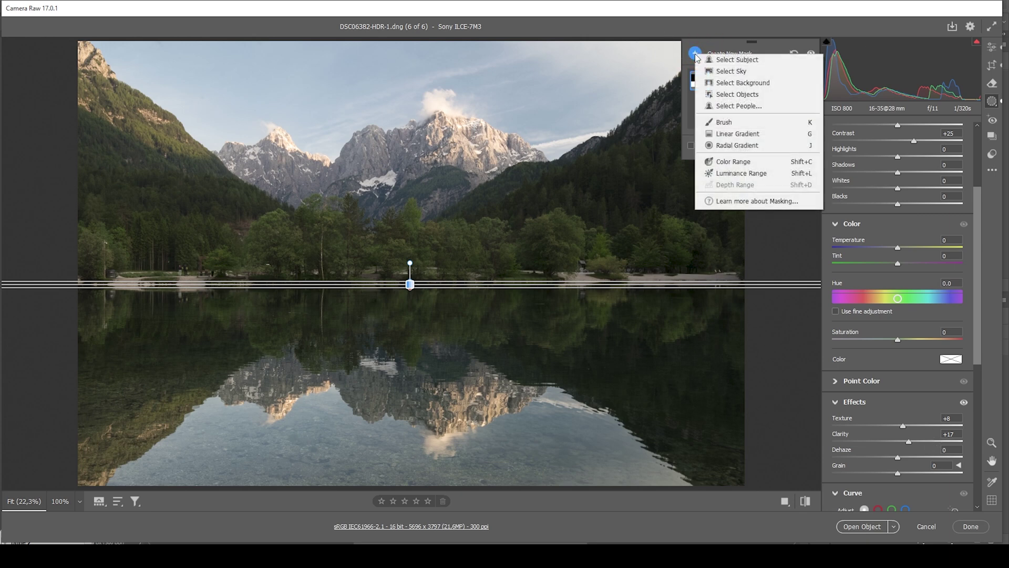
left_click(767, 73)
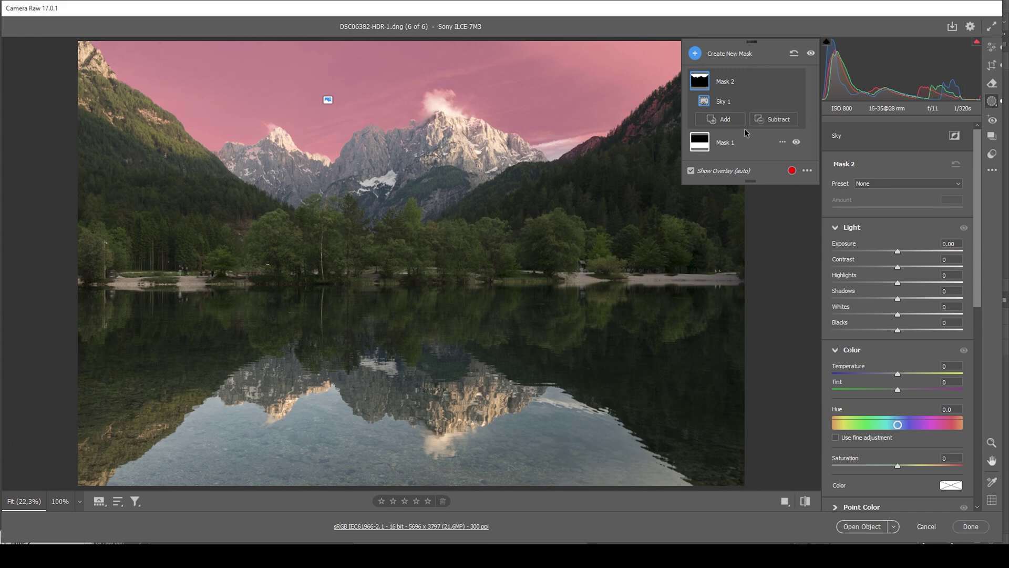
left_click(770, 119)
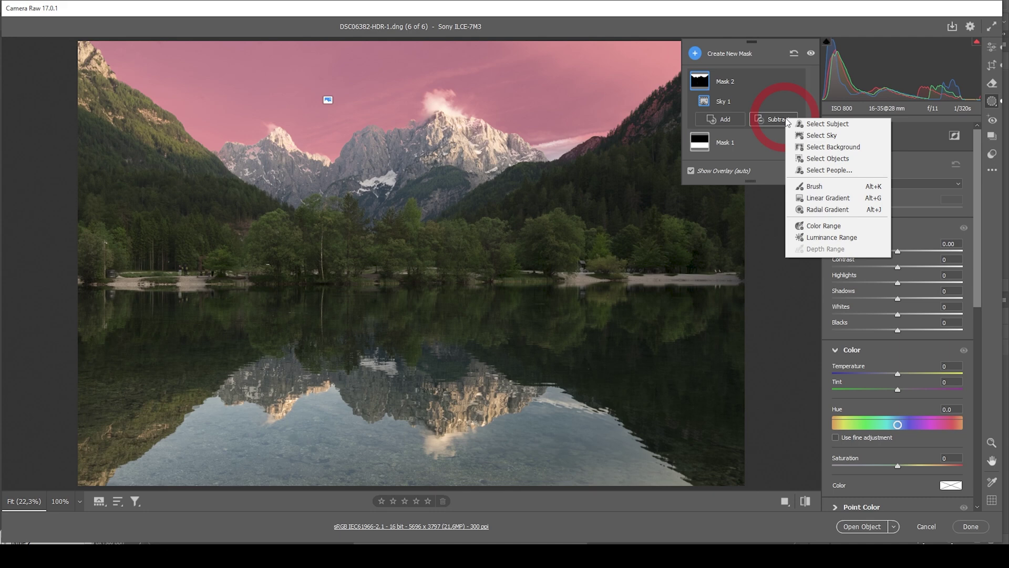
left_click(830, 202)
left_click_drag(525, 182, 416, 2)
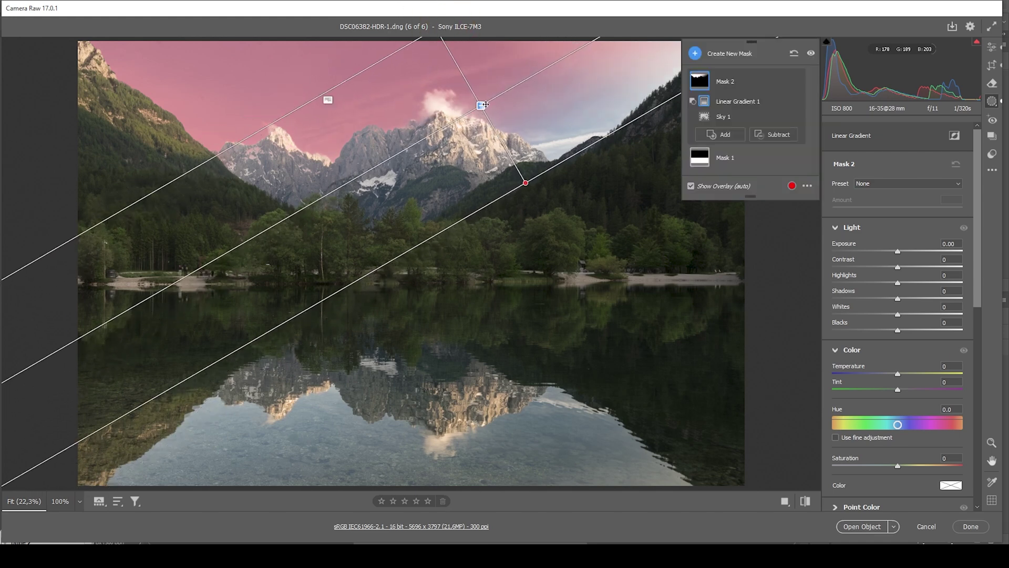
left_click_drag(485, 105, 399, 90)
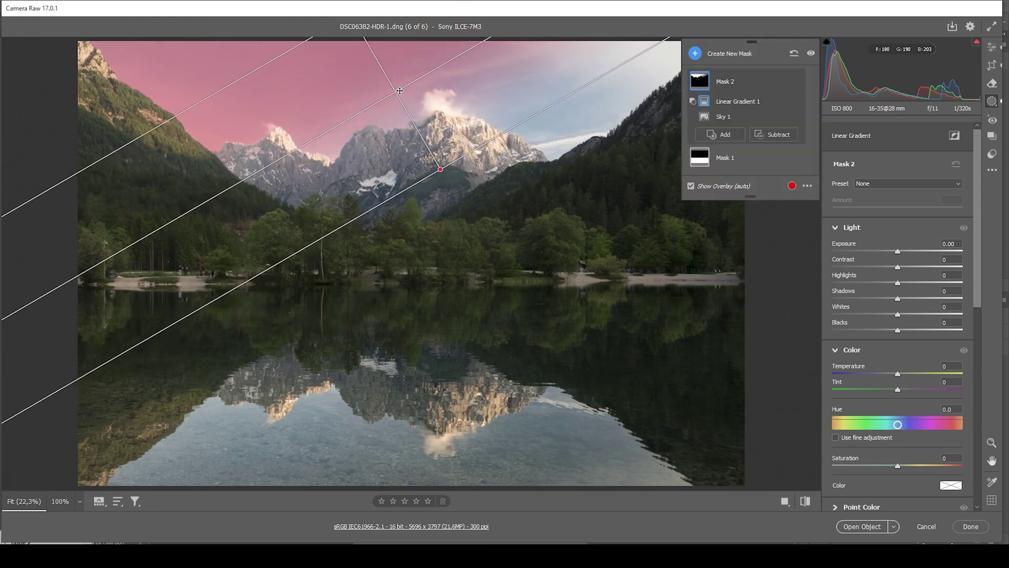
left_click_drag(440, 169, 400, 179)
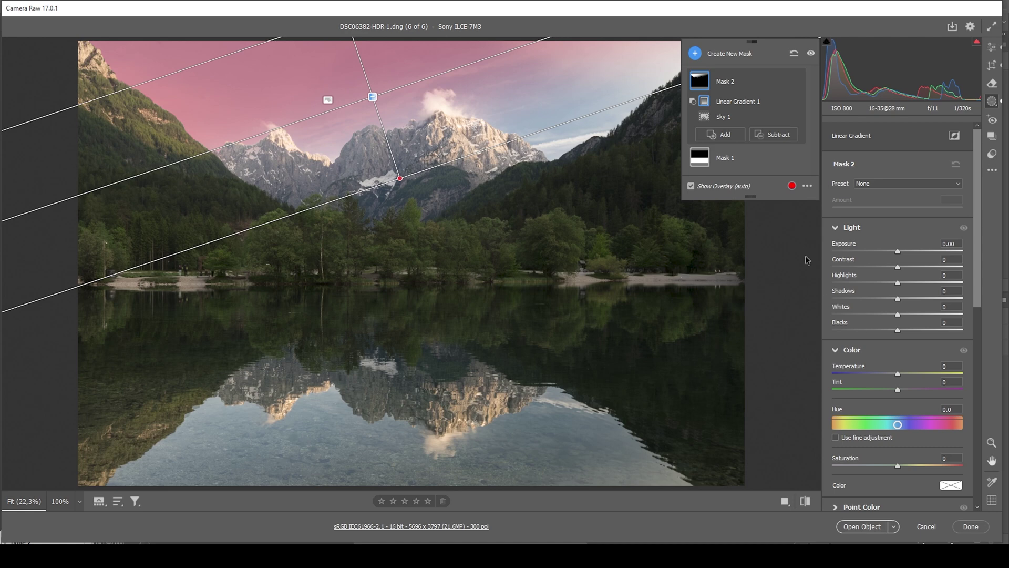
Step: Darken the sky mask to Exposure -0.55 and cool it to Temperature -3
left_click_drag(898, 251, 888, 252)
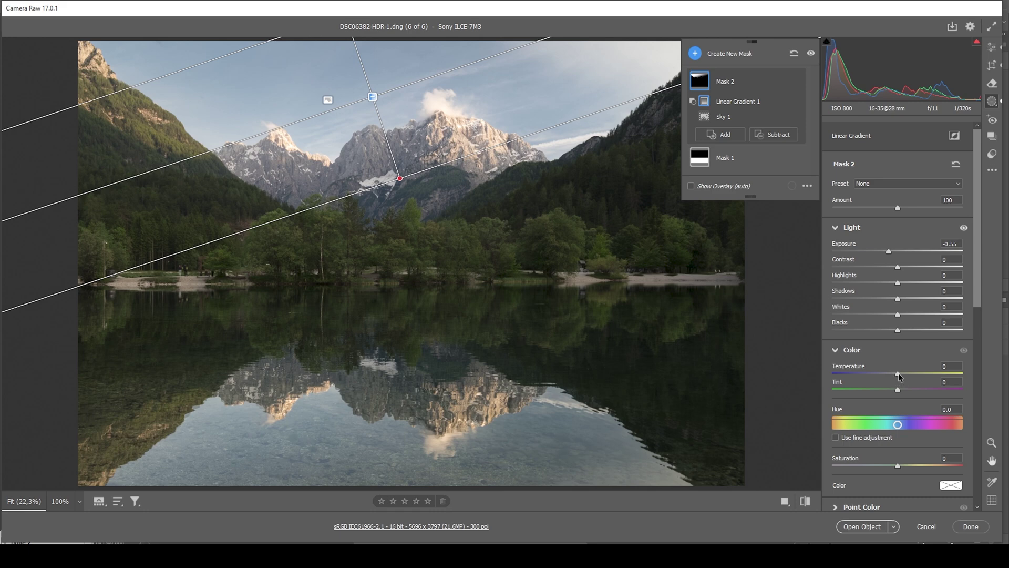
left_click_drag(898, 375, 897, 376)
left_click(695, 53)
Step: Add a wide radial mask over the treeline with Whites +100, Highlights +74, Shadows +10
left_click(737, 149)
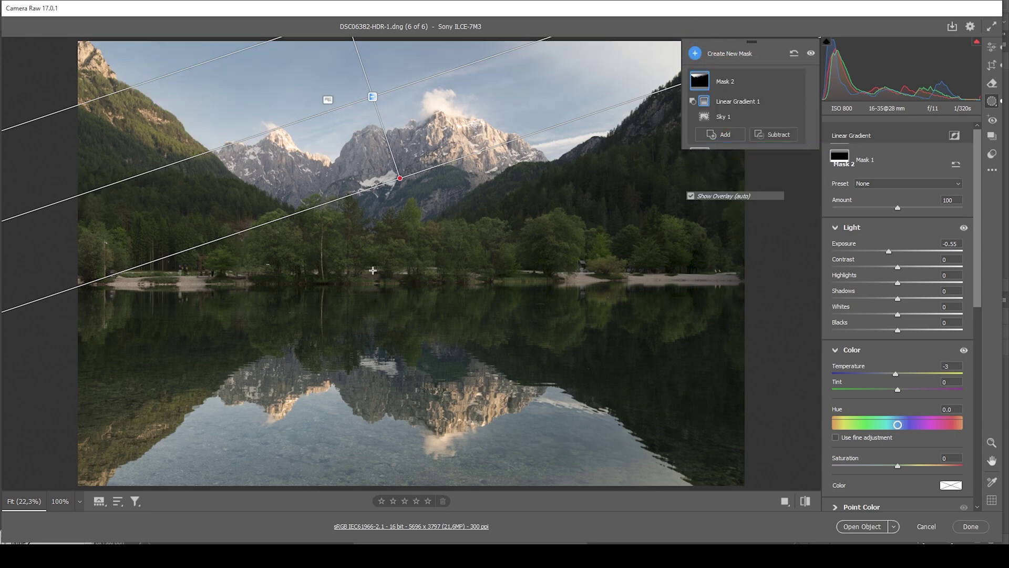
left_click_drag(377, 272, 637, 345)
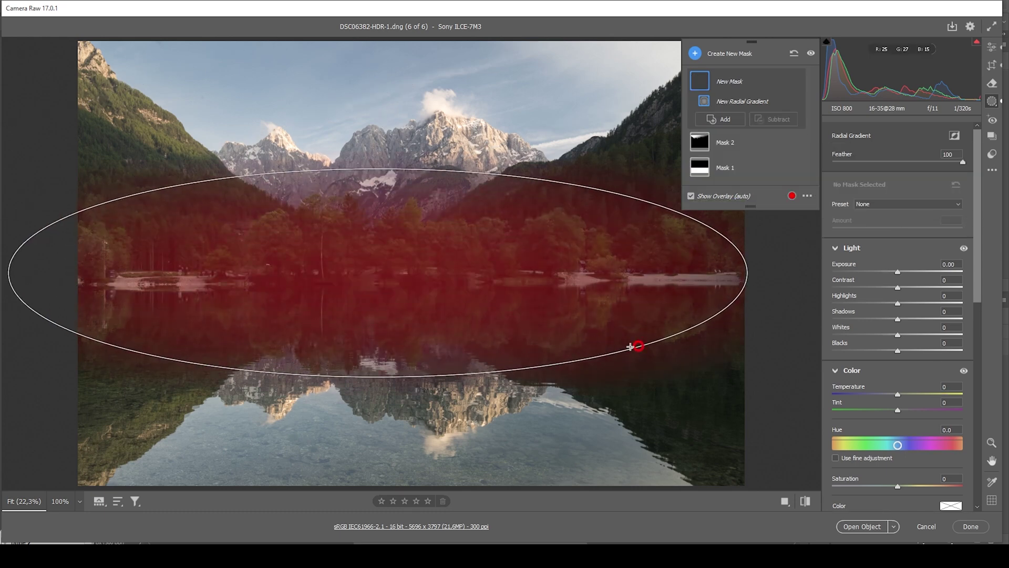
left_click_drag(355, 275, 387, 263)
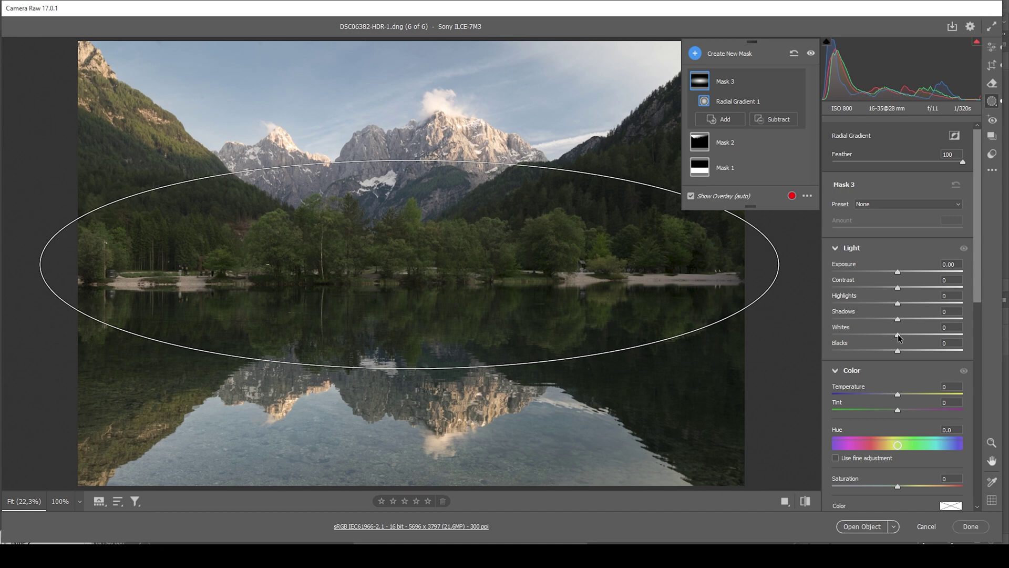
left_click_drag(899, 338, 985, 337)
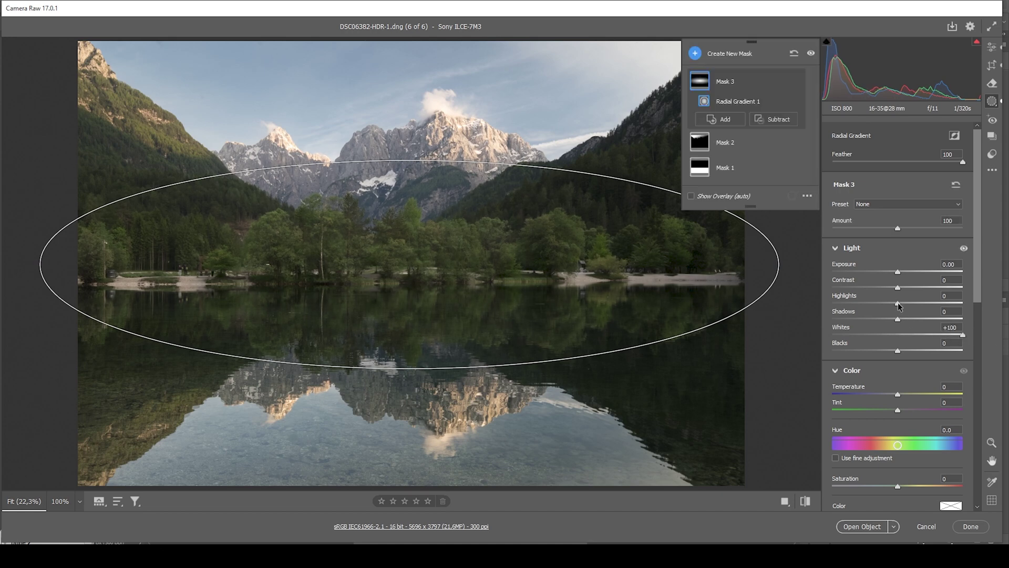
left_click_drag(899, 305, 941, 303)
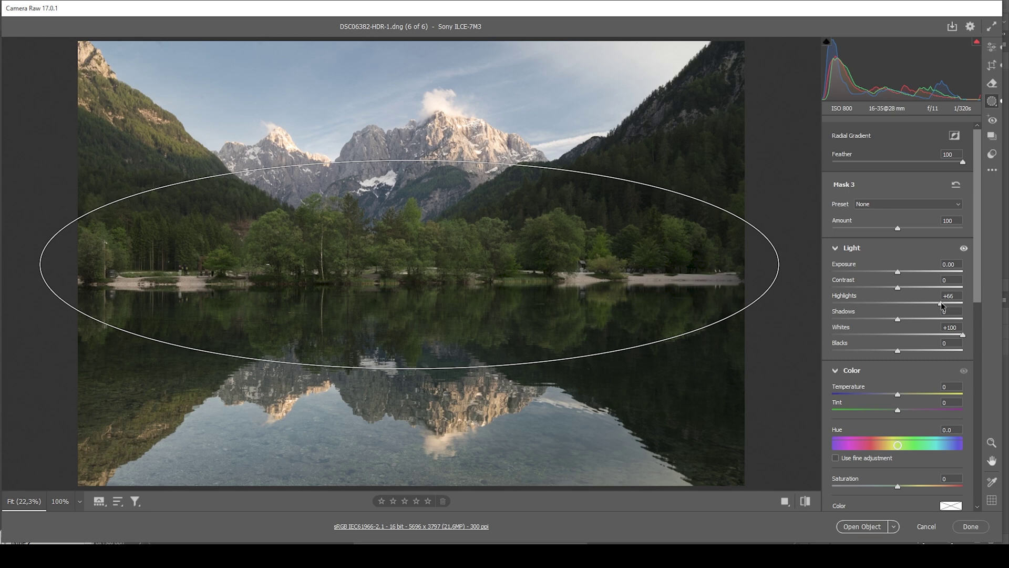
left_click_drag(943, 301, 905, 322)
left_click_drag(906, 322, 904, 320)
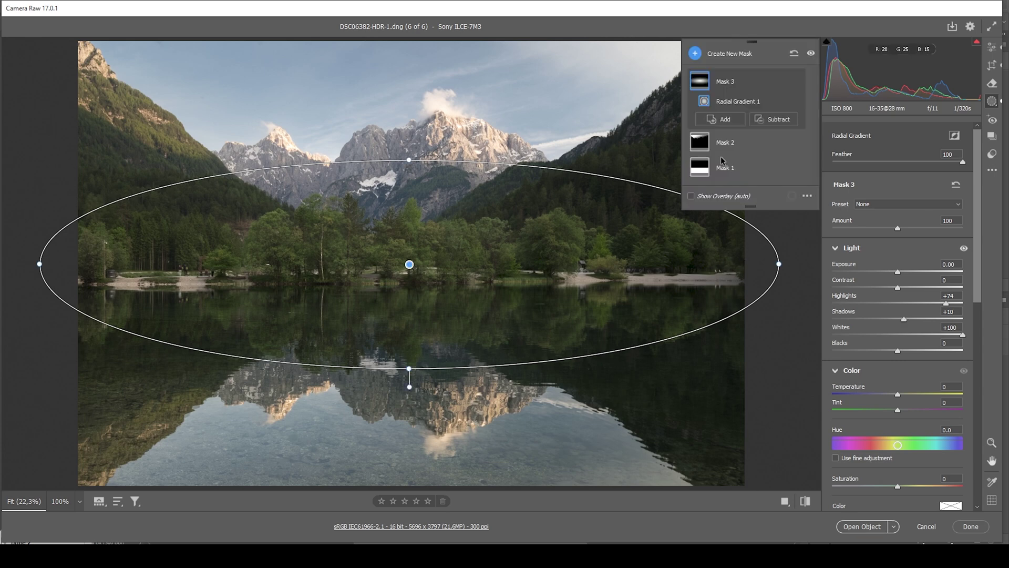
left_click(712, 53)
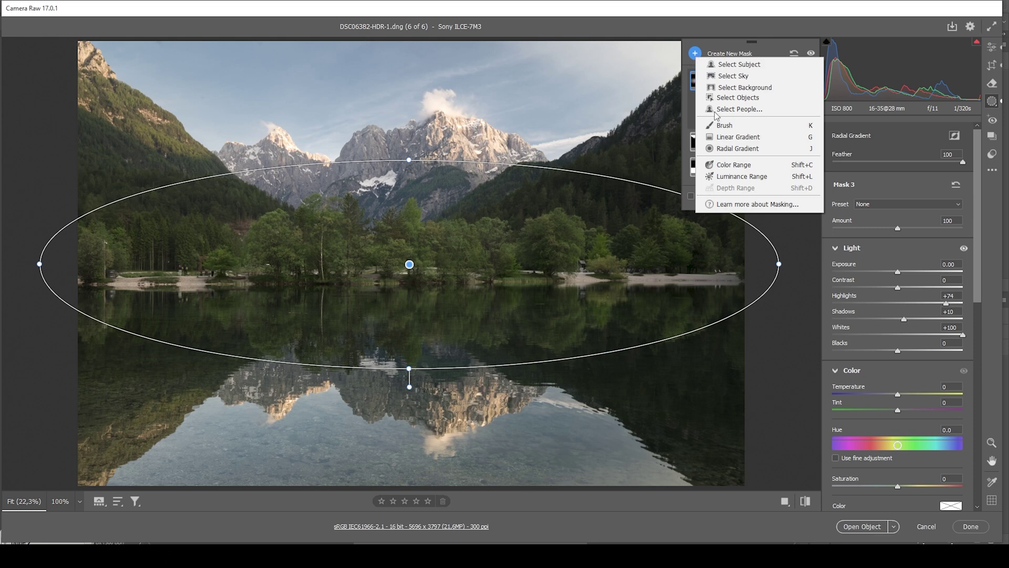
Step: Add a colour-range mask on the green trees with Exposure +0.15 and Whites +33
left_click(741, 165)
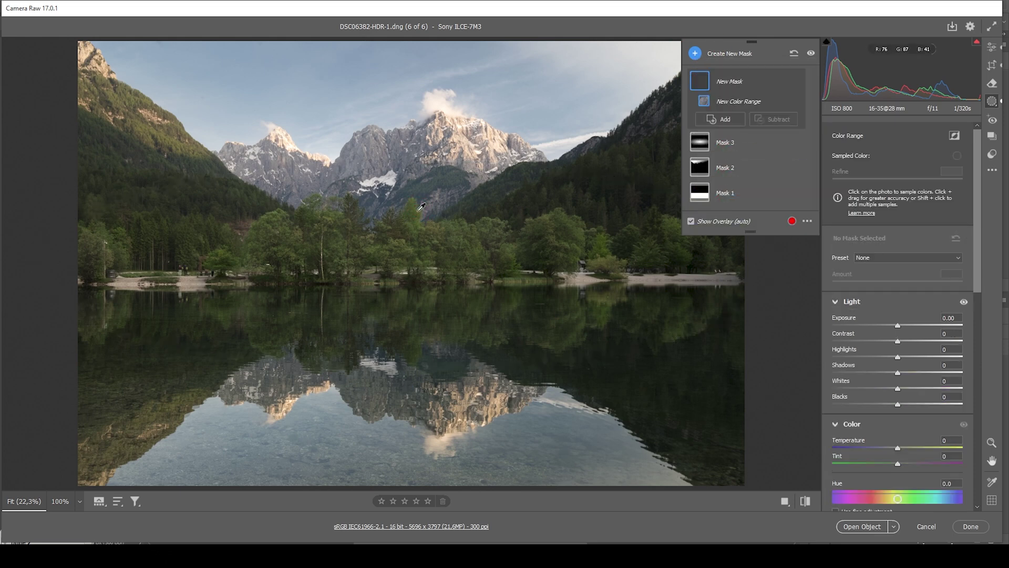
left_click(417, 210)
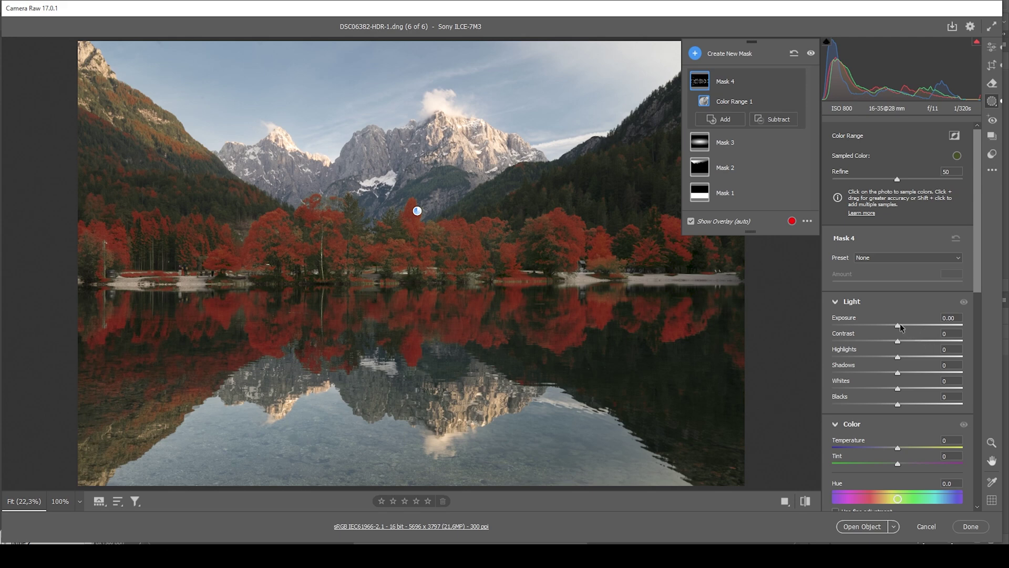
left_click_drag(899, 327, 900, 327)
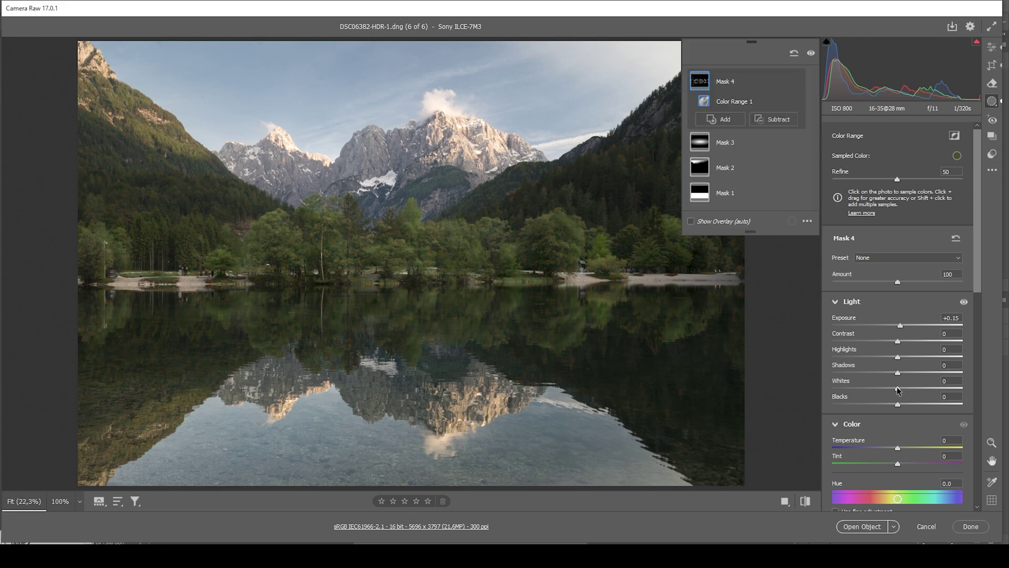
left_click_drag(898, 389, 914, 389)
Step: Hide and reshow the masks to compare, then return to the main Edit adjustments
left_click(811, 54)
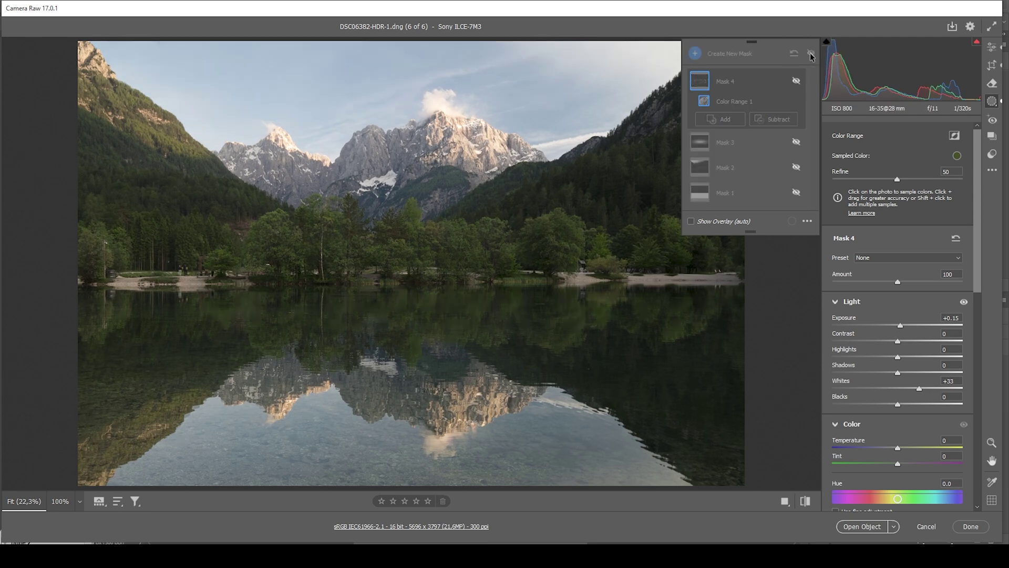
left_click(810, 53)
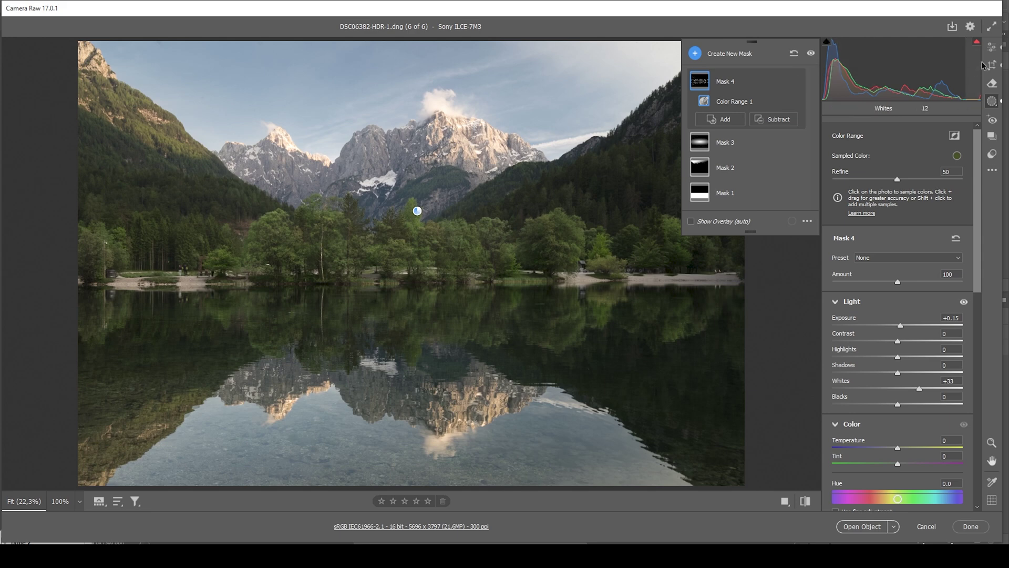
left_click(991, 47)
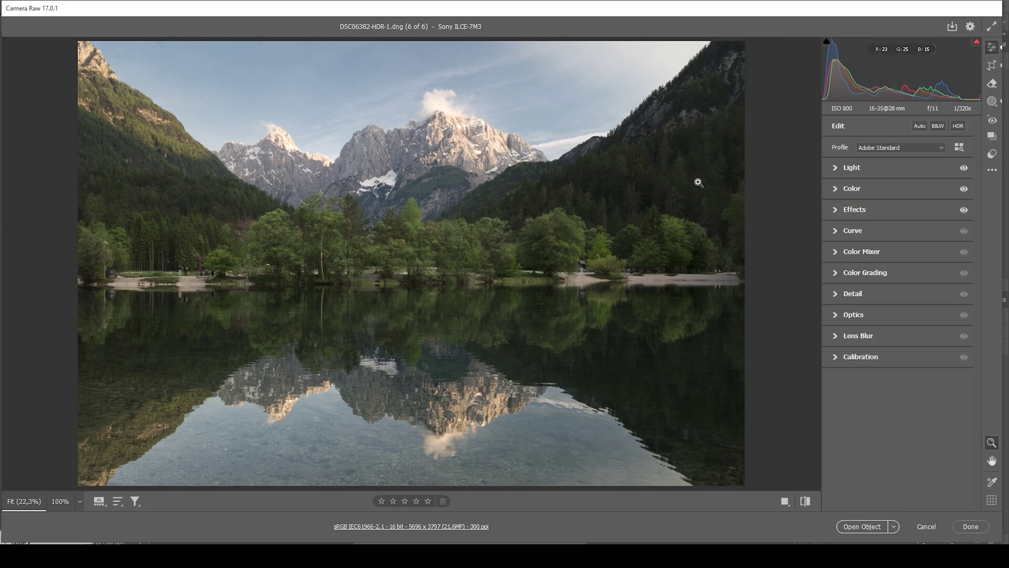
Step: In the Color Mixer, set Blues luminance to -10
left_click(834, 251)
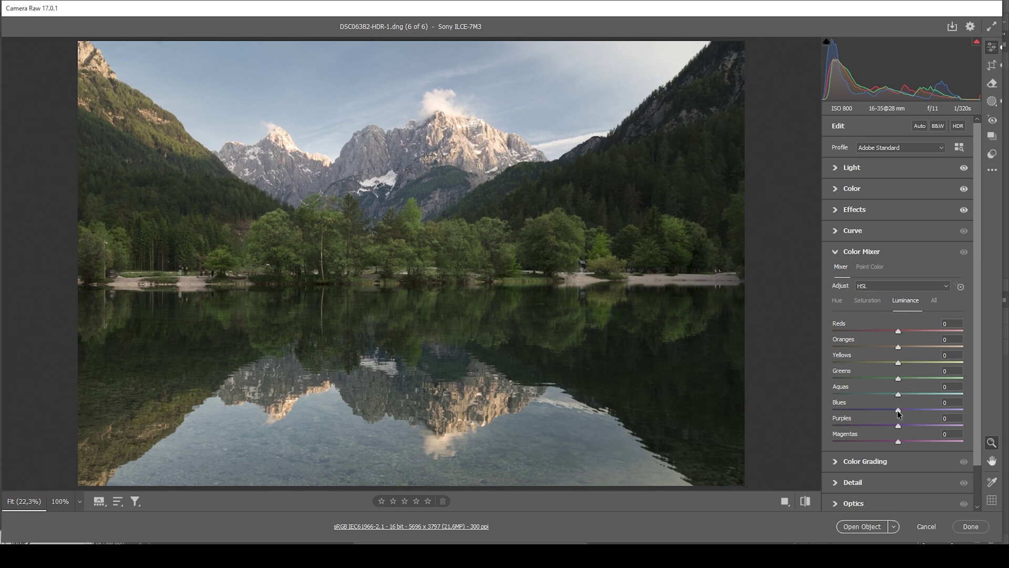
left_click_drag(898, 410, 885, 409)
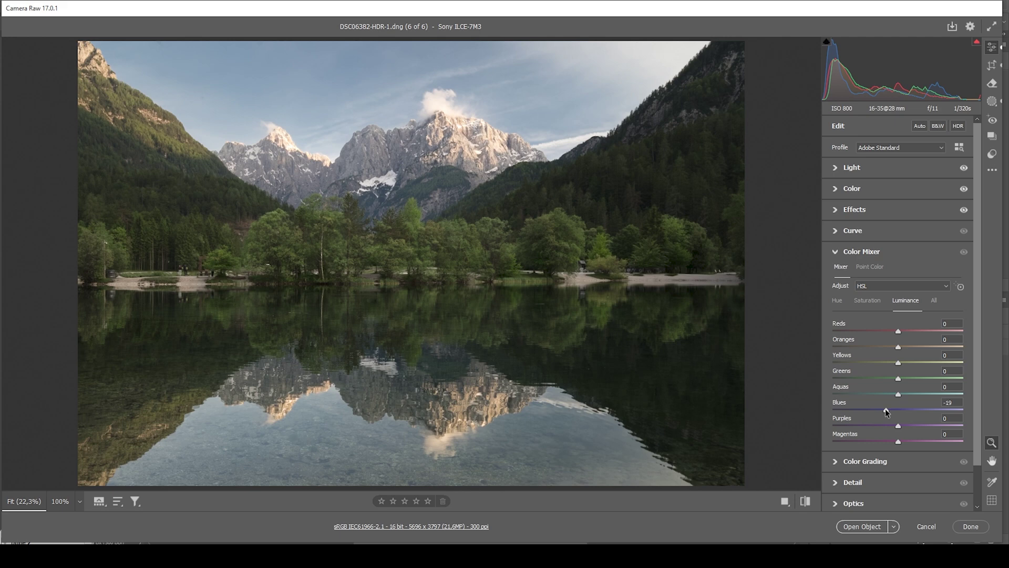
left_click_drag(886, 409, 890, 409)
Step: Set Color Mixer saturation to Oranges +42, Yellows +47, Greens +7 and Blues +14
left_click(874, 303)
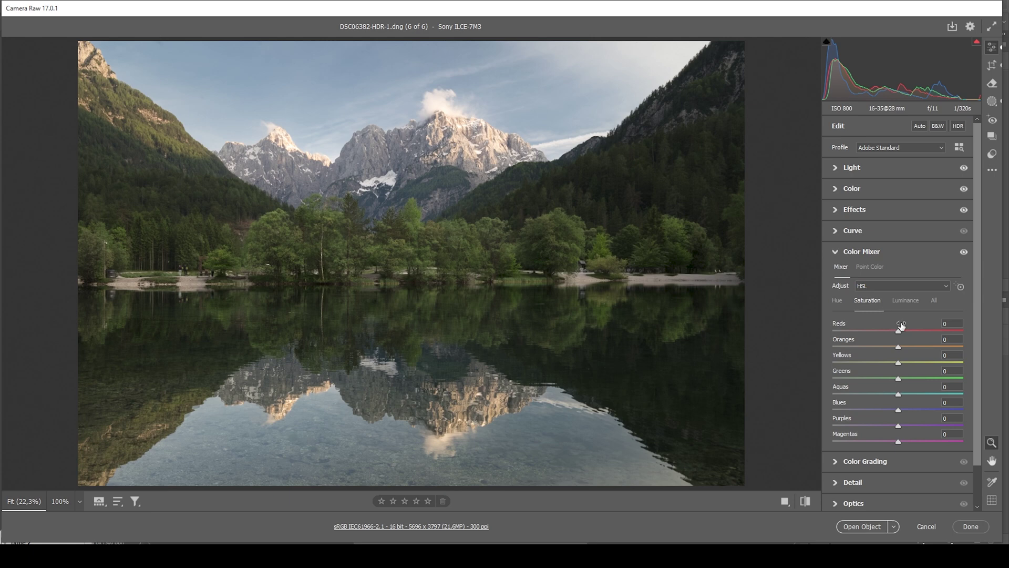
left_click_drag(903, 346, 909, 347)
left_click_drag(922, 361, 926, 347)
left_click_drag(898, 378, 913, 378)
left_click_drag(913, 378, 908, 409)
left_click(875, 252)
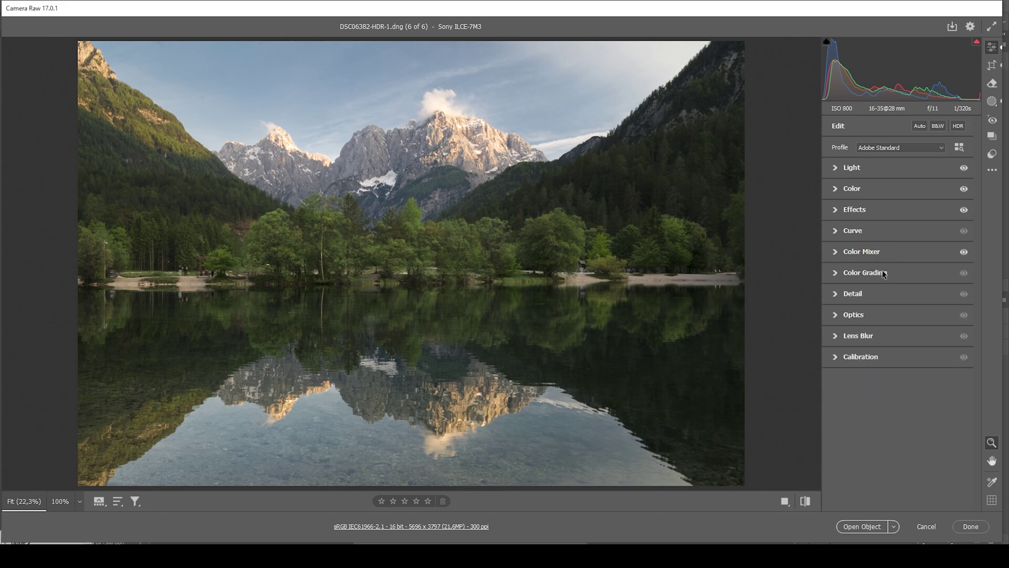
Step: In Color Grading, tint the highlights orange with Hue 42 and Saturation 12
left_click(881, 271)
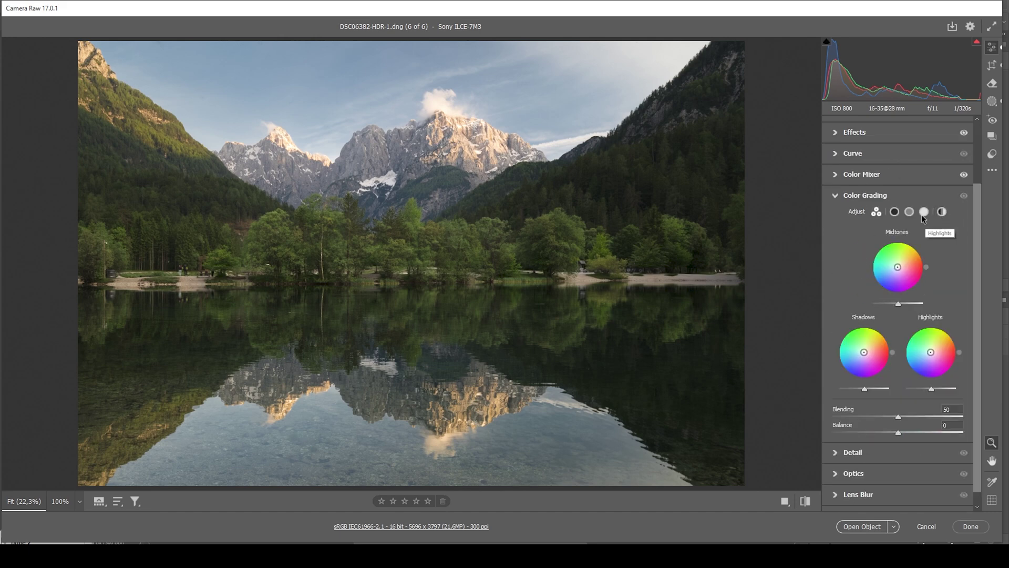
left_click(925, 211)
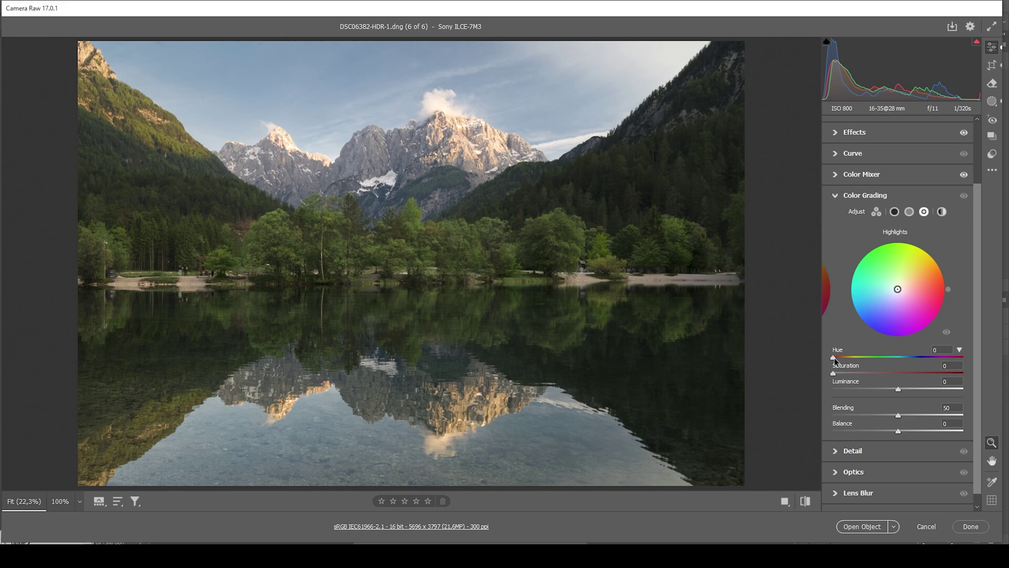
left_click_drag(845, 357, 849, 358)
left_click_drag(835, 372, 863, 373)
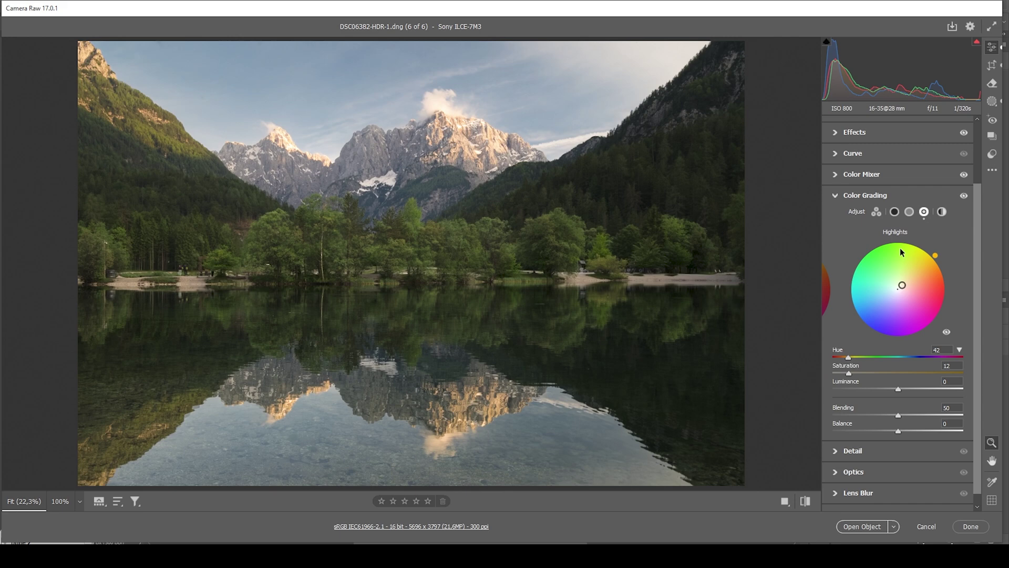
Step: Tint the shadows blue with Hue 216 and Saturation 4
left_click(895, 212)
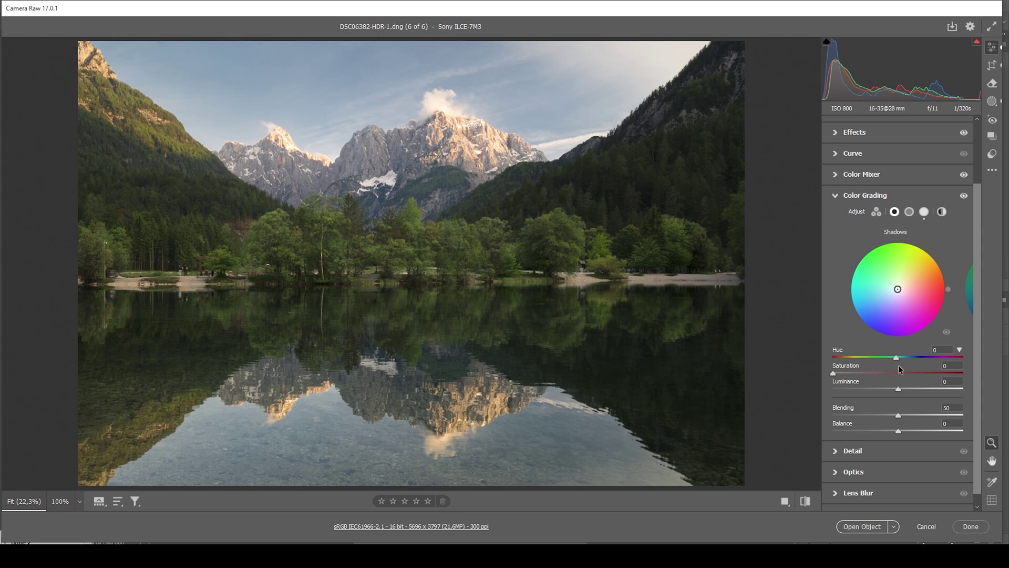
left_click(911, 366)
left_click_drag(831, 371, 834, 372)
Step: Set Calibration Blue Primary to Hue -19 and Saturation +41, then collapse the section
left_click(872, 194)
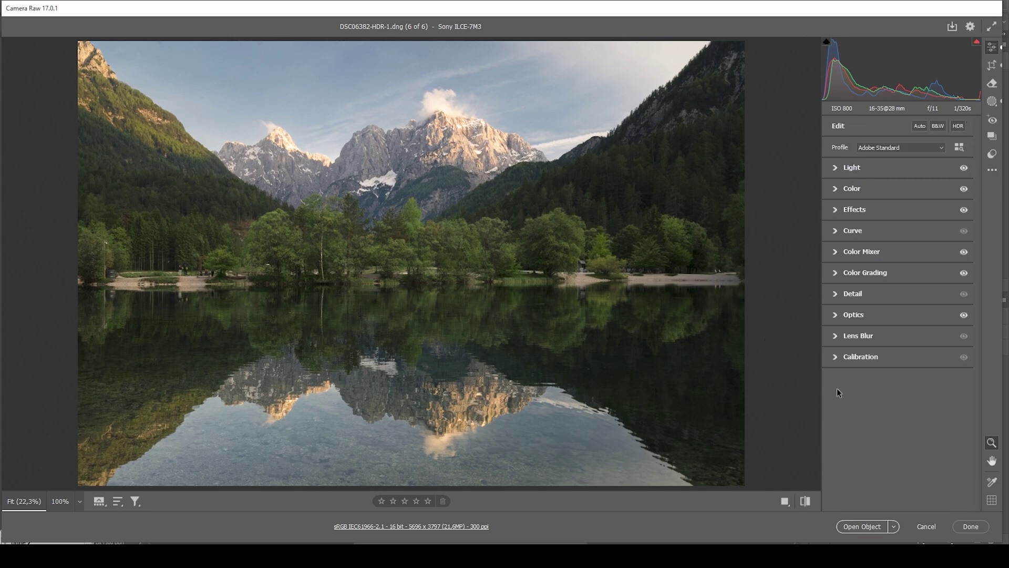
left_click(859, 357)
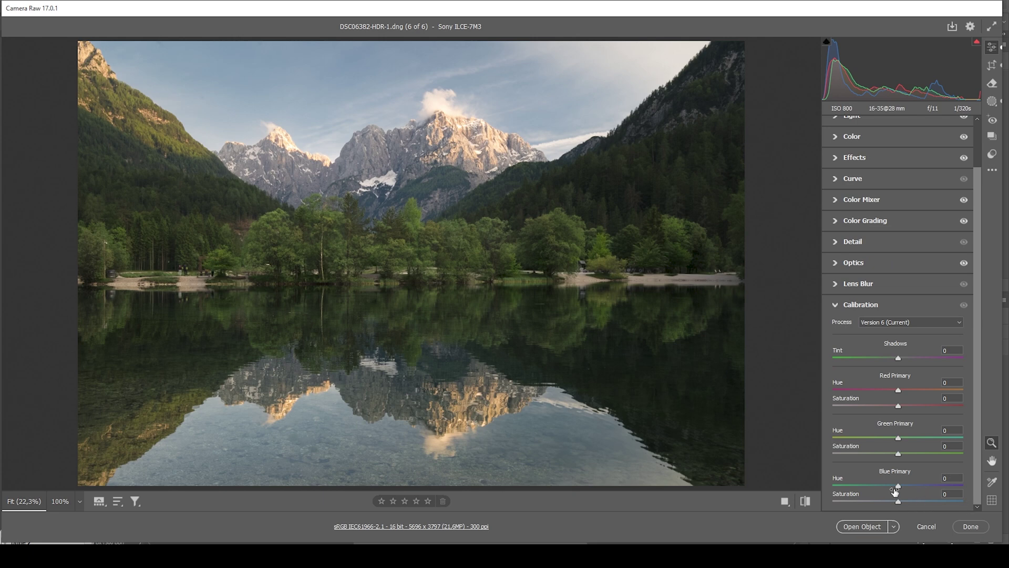
left_click_drag(895, 484, 887, 484)
left_click_drag(899, 501, 926, 503)
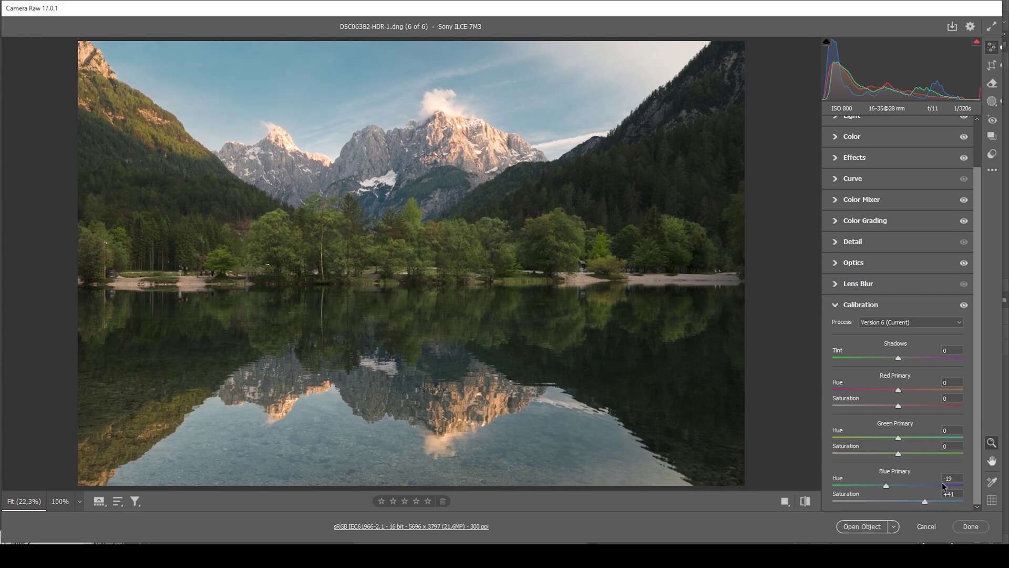
left_click(859, 305)
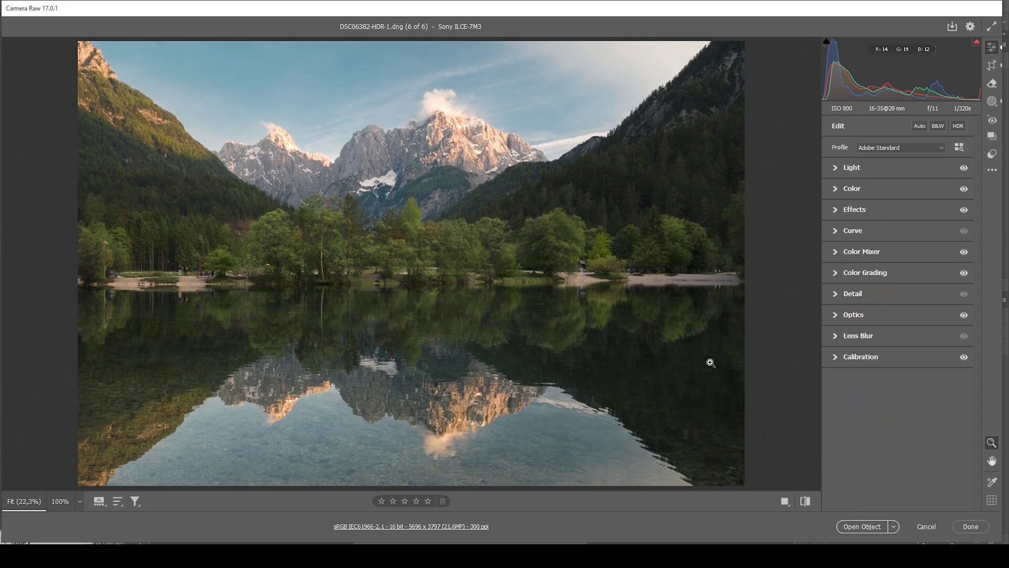
Step: Set Detail sharpening to Amount 69, Radius 0.5, Detail 100 and Masking 73
left_click(863, 298)
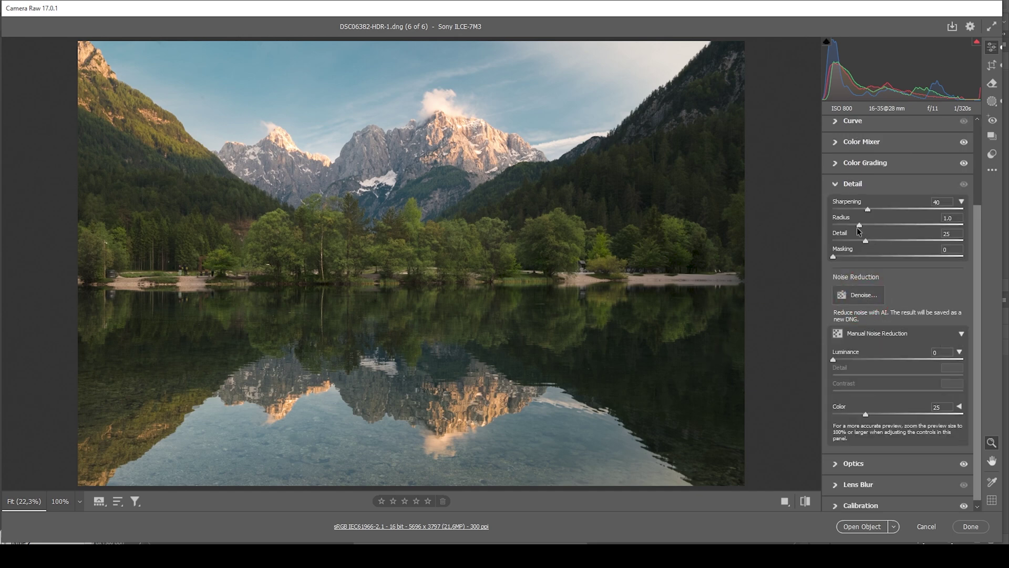
left_click_drag(860, 226, 783, 229)
left_click_drag(867, 244, 976, 249)
left_click_drag(834, 257, 929, 257)
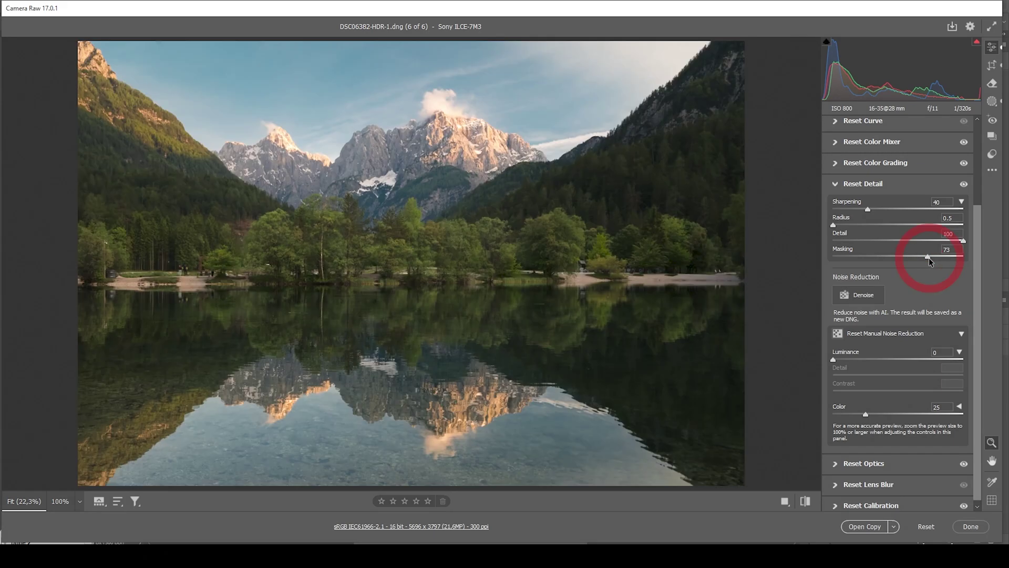
left_click_drag(883, 212, 896, 214)
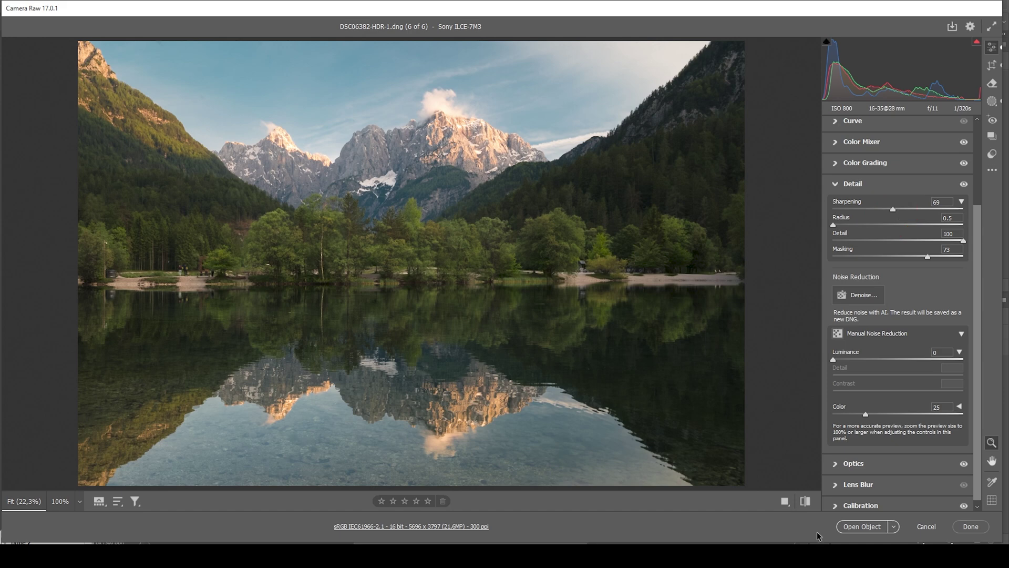
left_click(805, 502)
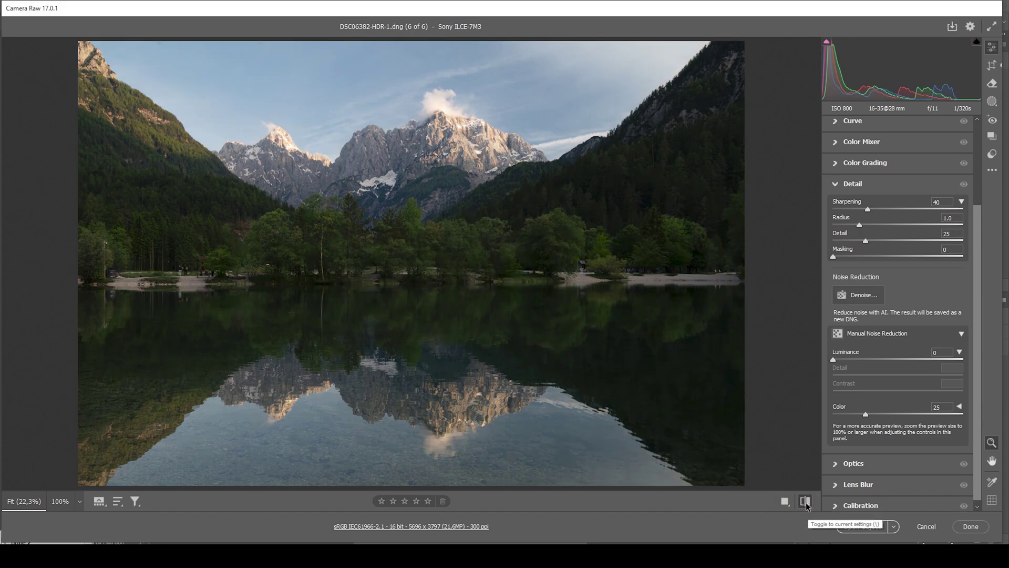
left_click(805, 501)
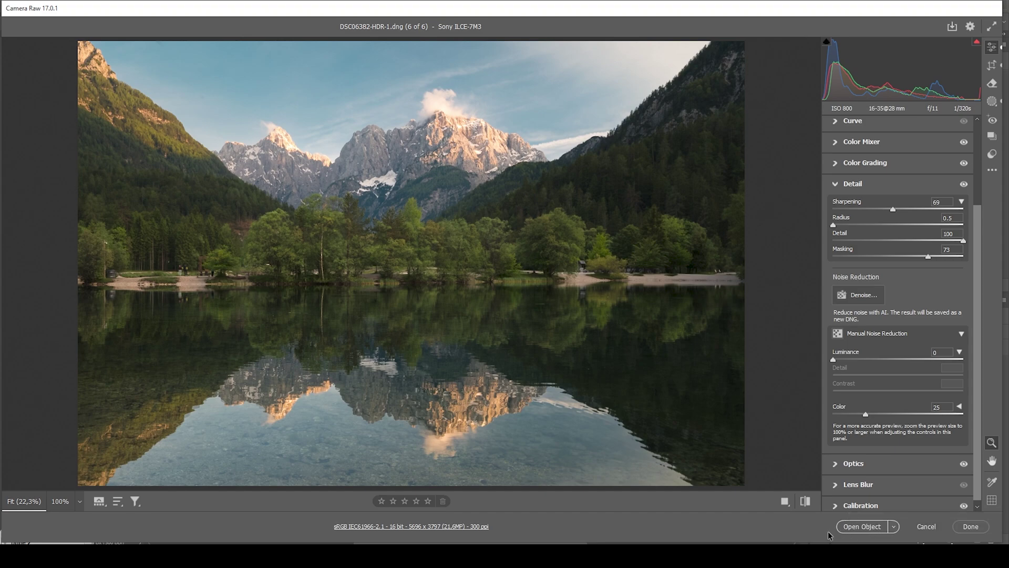
left_click(854, 527)
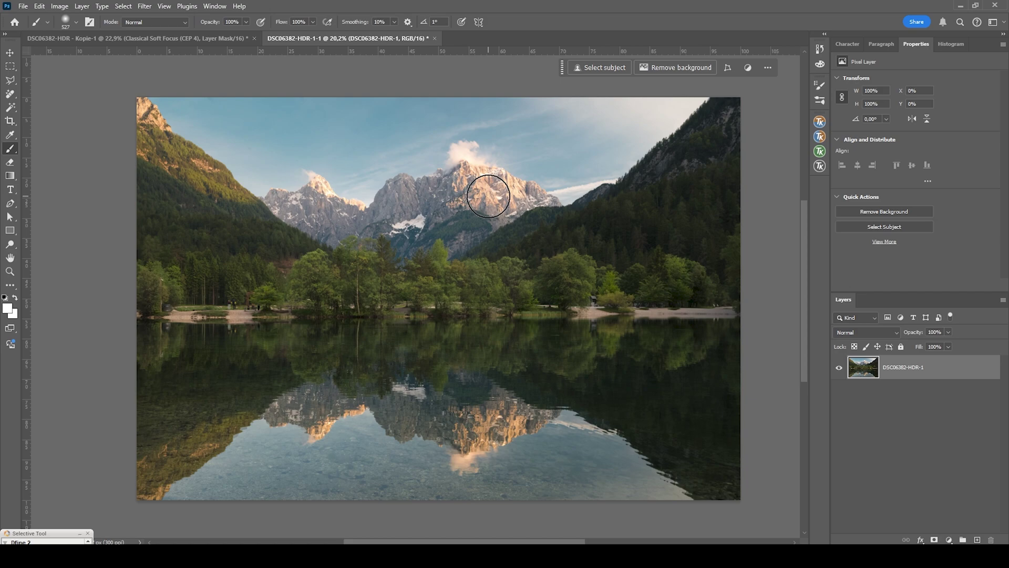
scroll(230, 320, "up", 5)
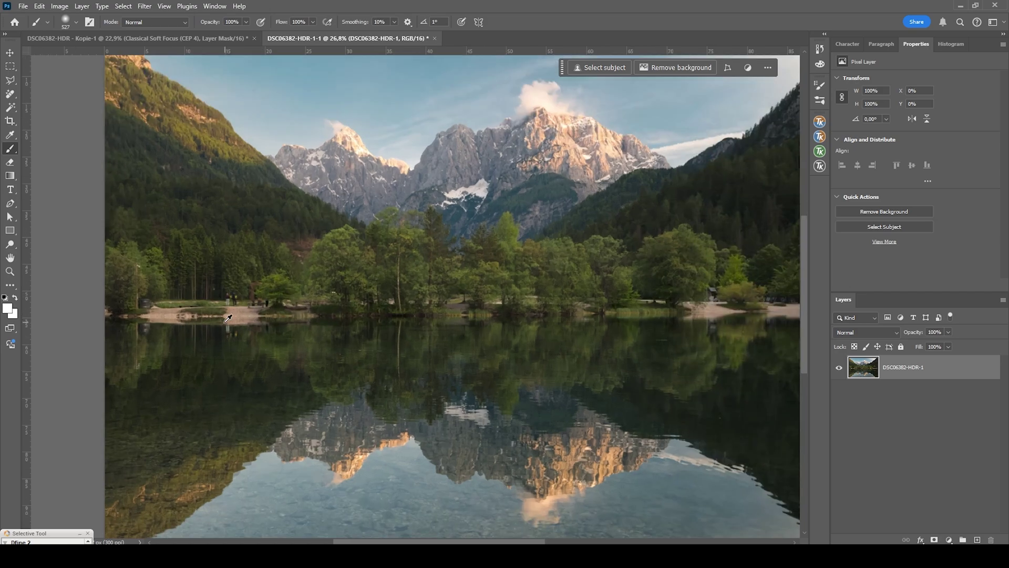
scroll(231, 313, "down", 2)
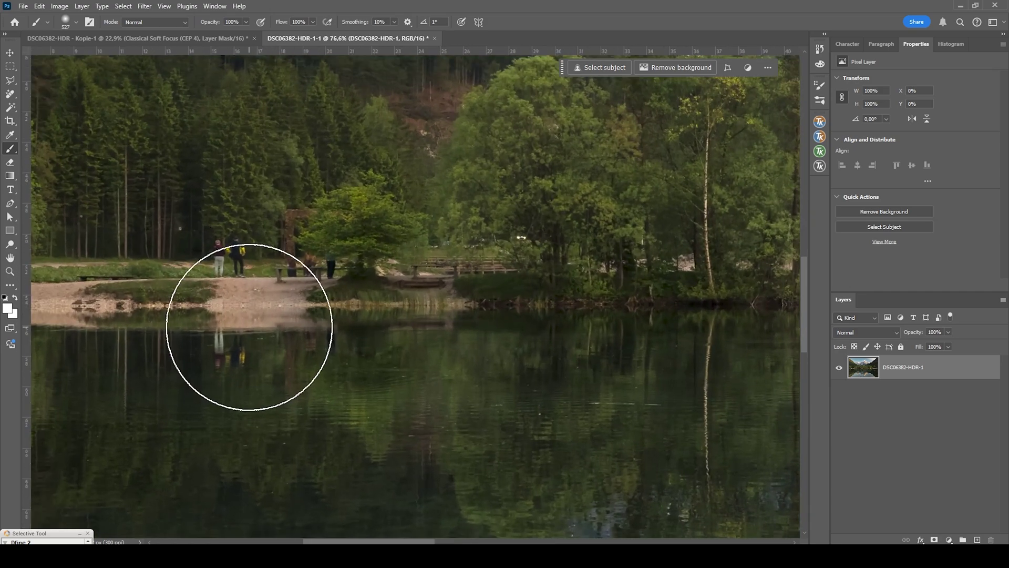
scroll(237, 300, "down", 2)
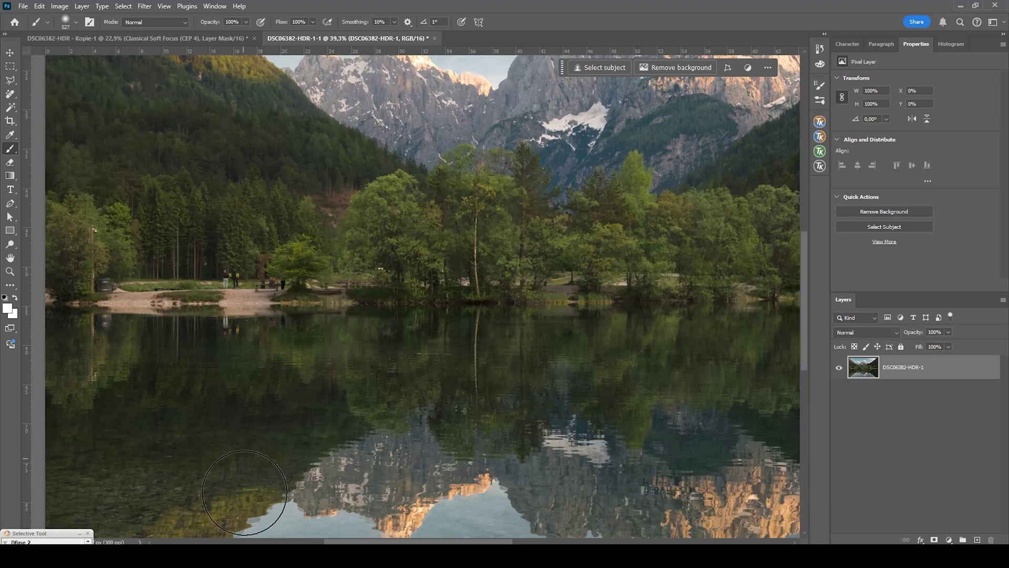
left_click_drag(362, 542, 453, 533)
scroll(467, 436, "down", 2)
scroll(419, 415, "down", 2)
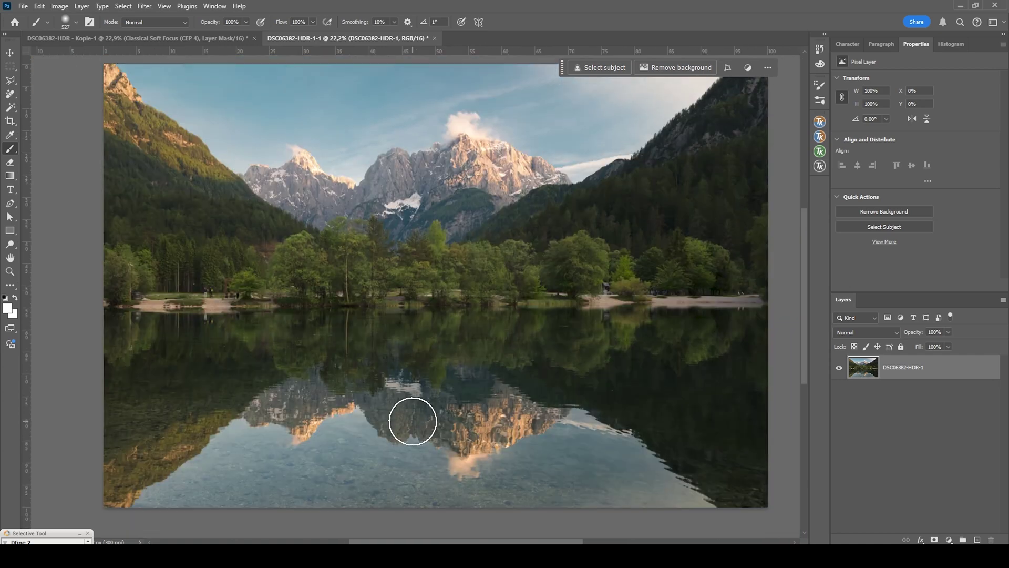
scroll(285, 273, "left", 1)
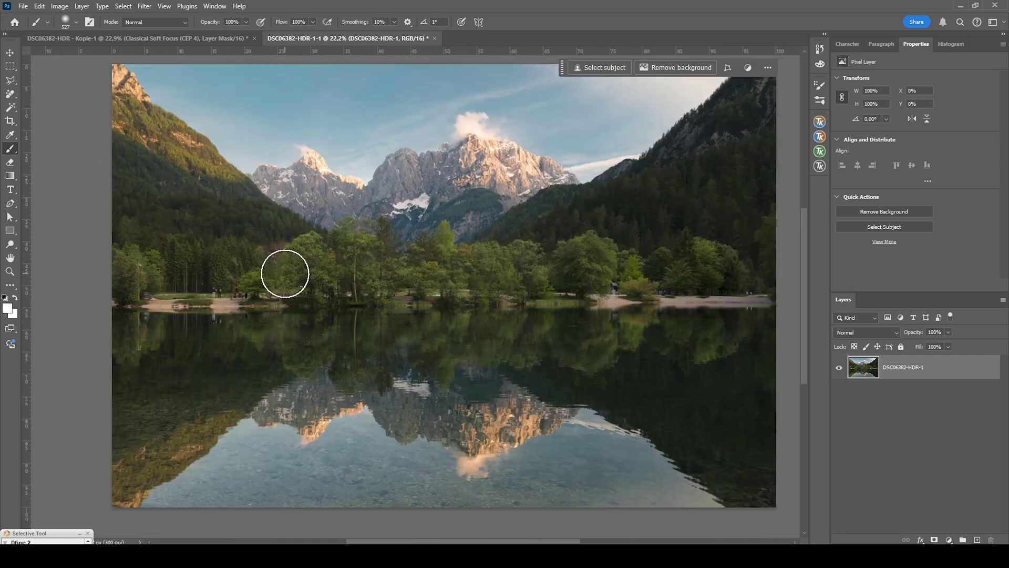
Step: Select the Remove tool with Generative AI mode on and bring up Find distractions
left_click(11, 96)
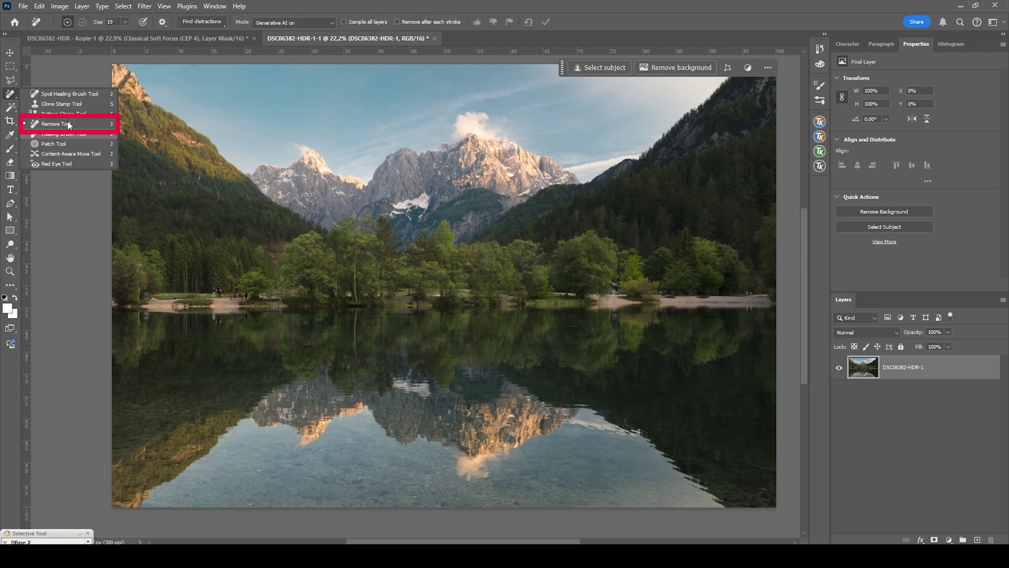
left_click(68, 124)
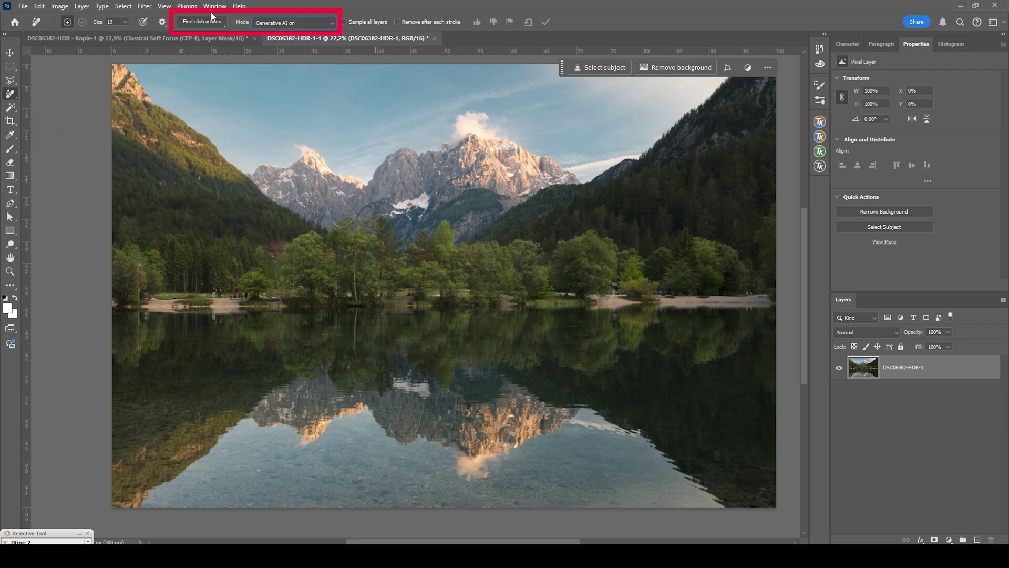
left_click(282, 24)
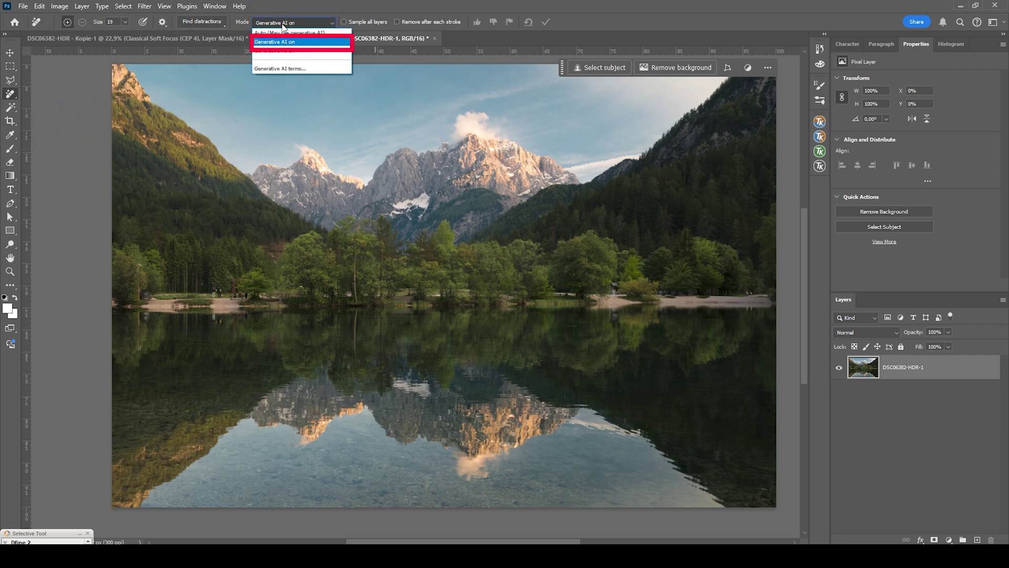
left_click(303, 44)
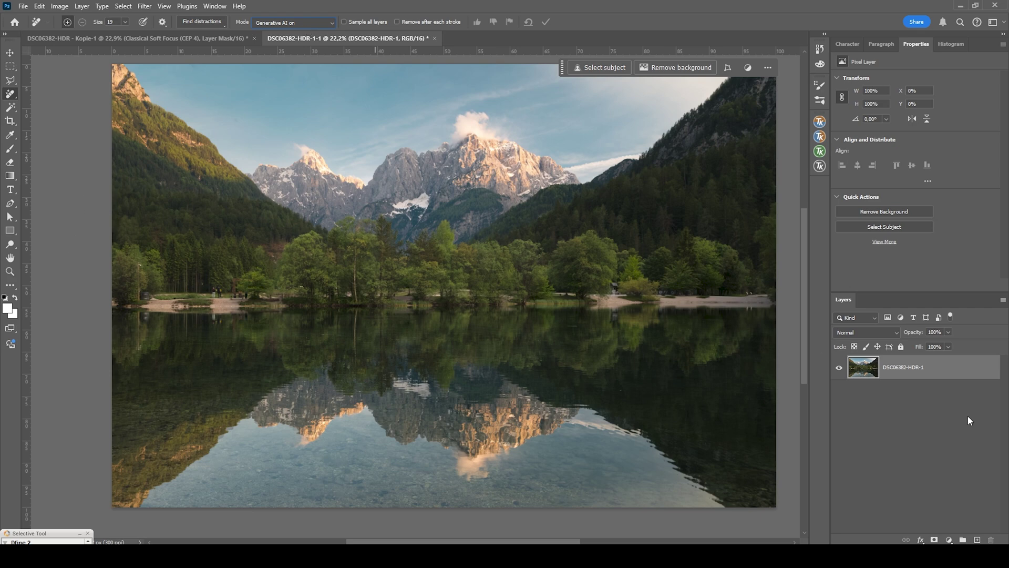
left_click(217, 24)
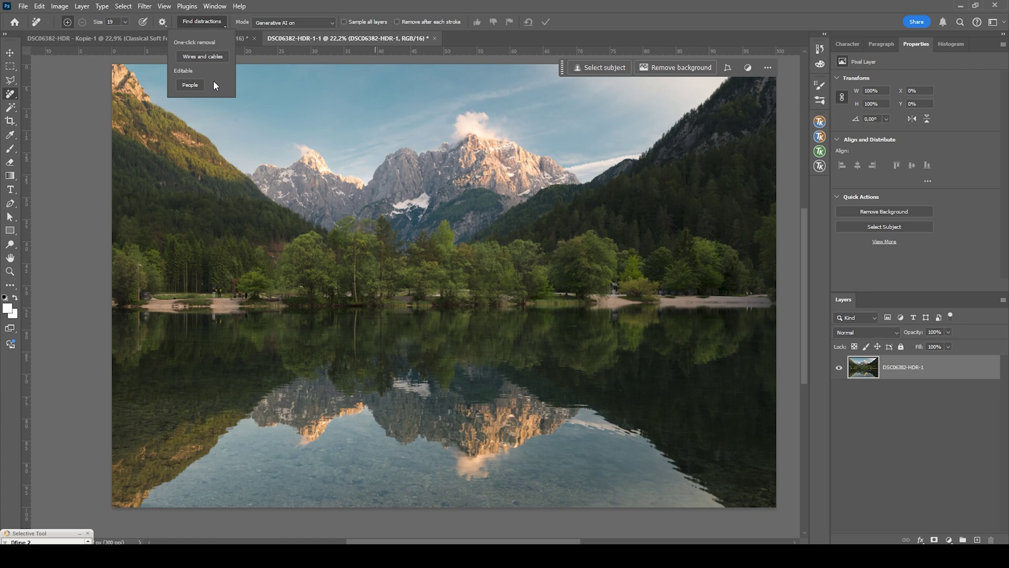
Step: Auto-detect the people along the shorelines with Find distractions and review the marks
left_click(190, 85)
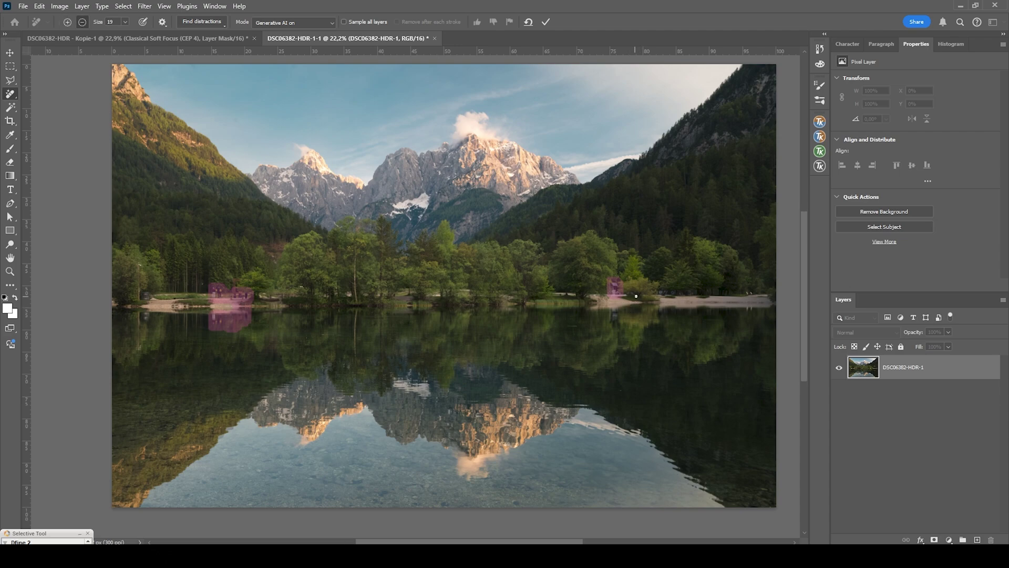
scroll(629, 306, "up", 4)
scroll(610, 292, "up", 2)
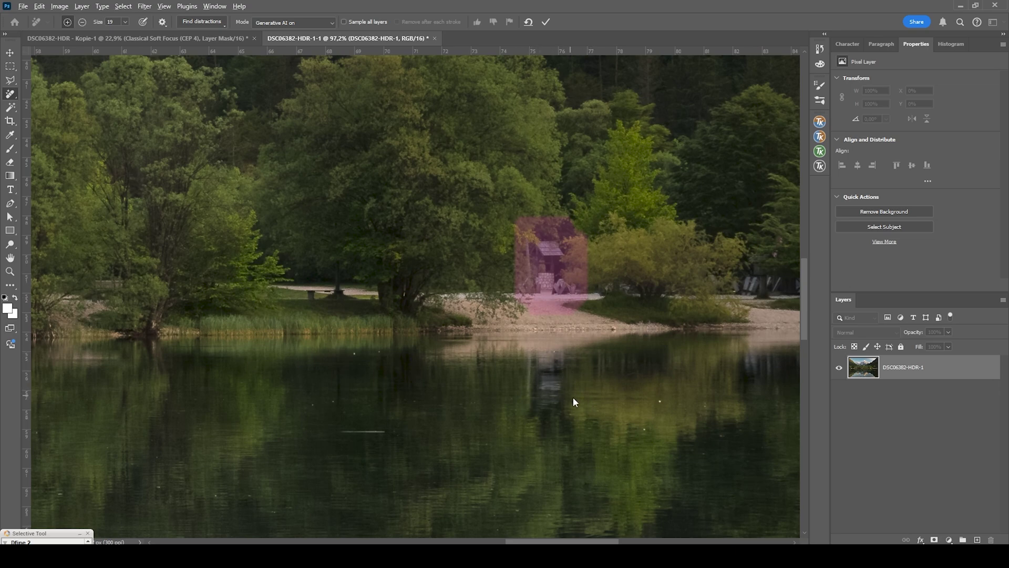
scroll(585, 392, "down", 5)
scroll(587, 385, "up", 1)
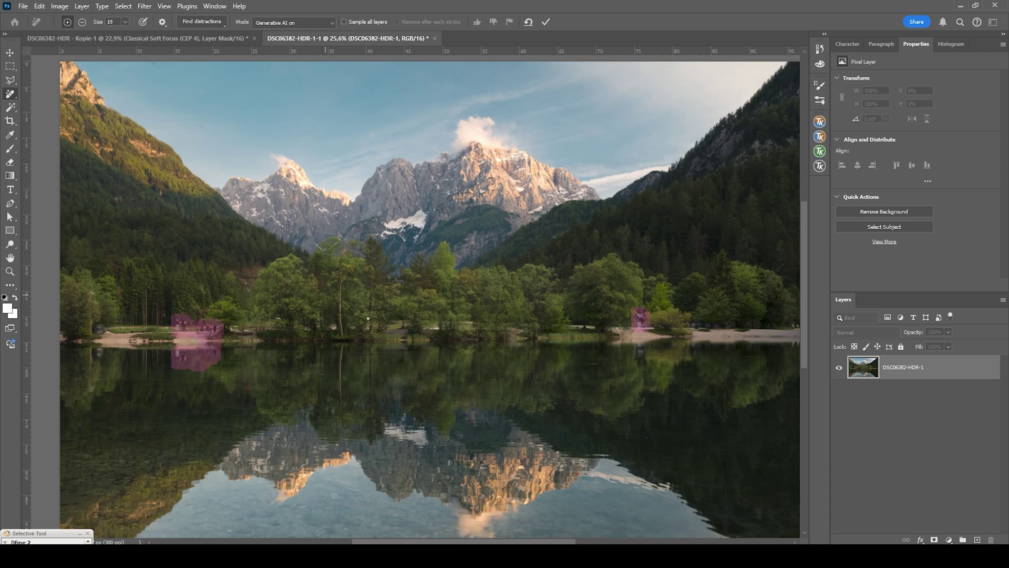
scroll(368, 318, "down", 1)
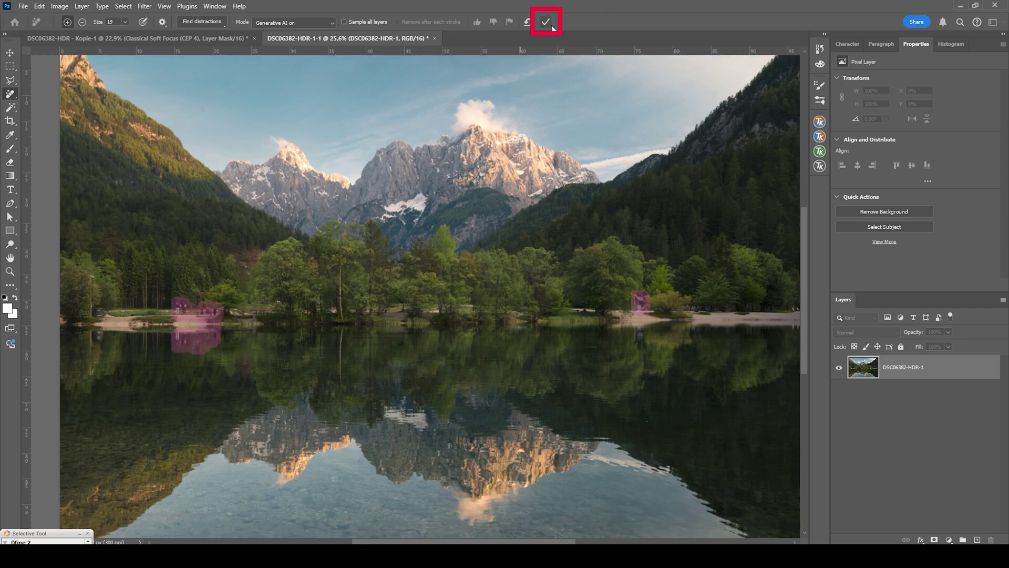
Step: Apply the removal of the marked people and their reflections, then inspect the result
left_click(547, 24)
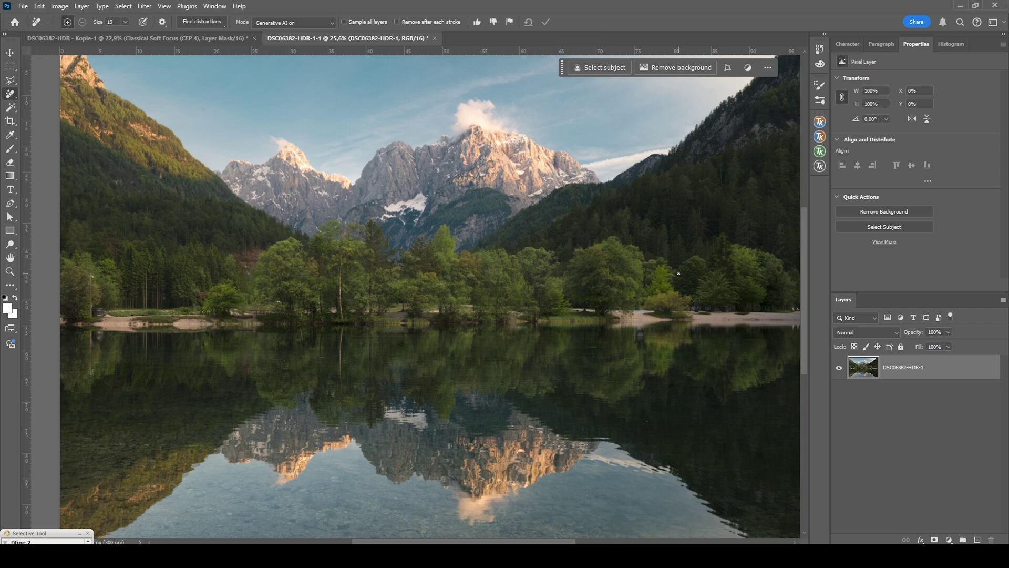
scroll(423, 365, "down", 3)
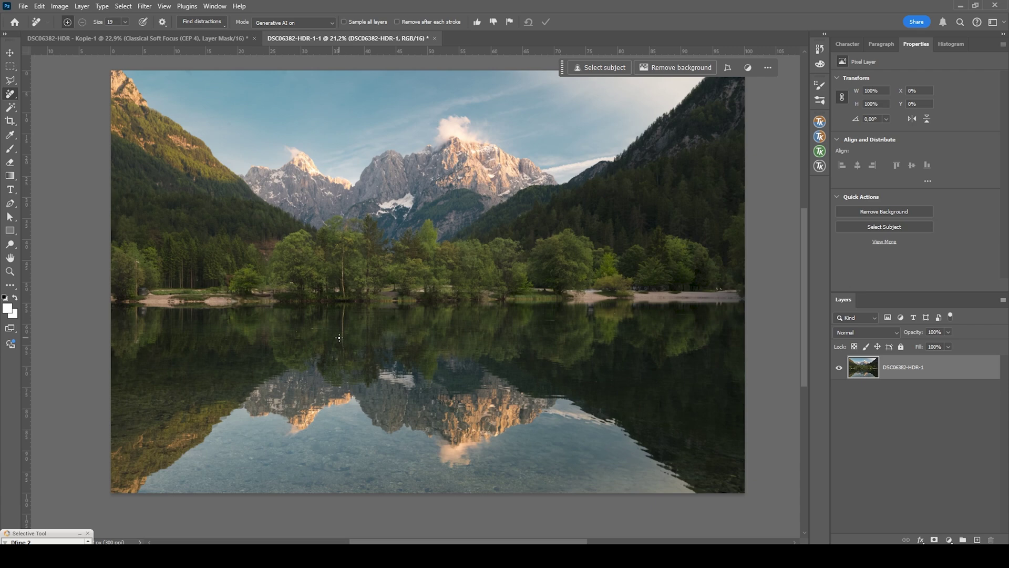
scroll(140, 309, "up", 2)
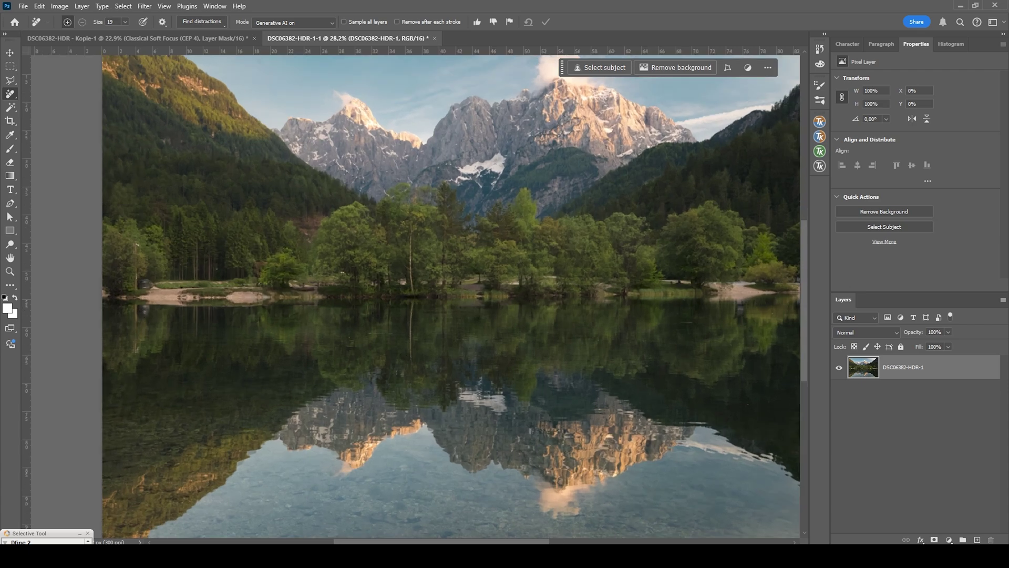
scroll(250, 368, "up", 2)
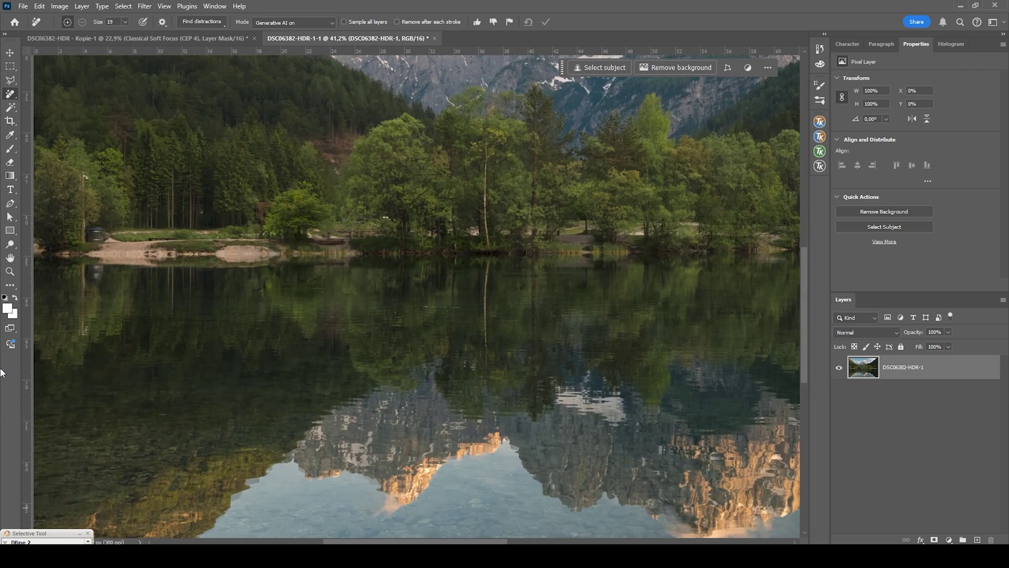
right_click(11, 94)
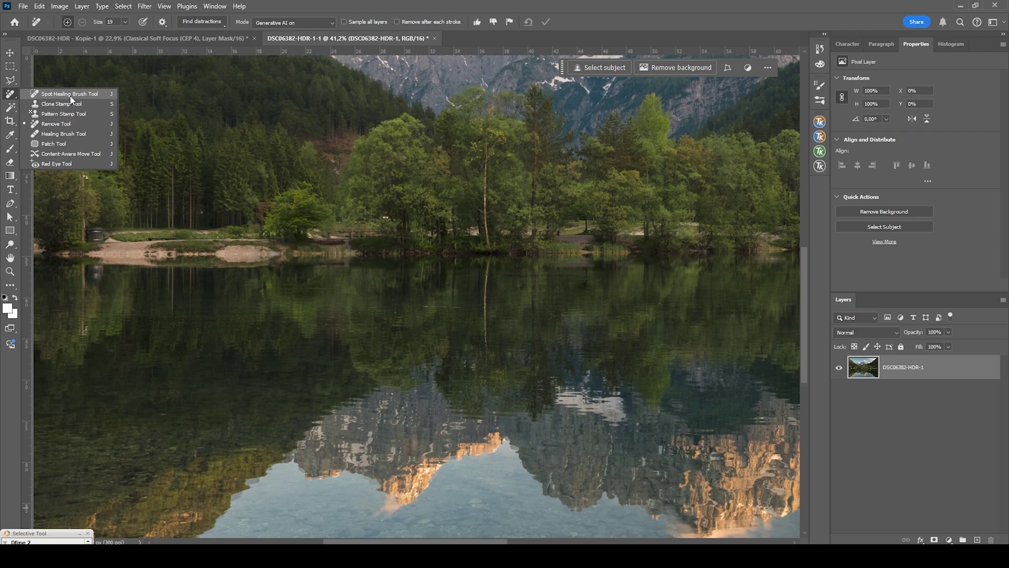
Step: With a smaller Spot Healing Brush, erase the left-shore bin, its reflection and a dark beach object
left_click(71, 94)
scroll(94, 234, "up", 5)
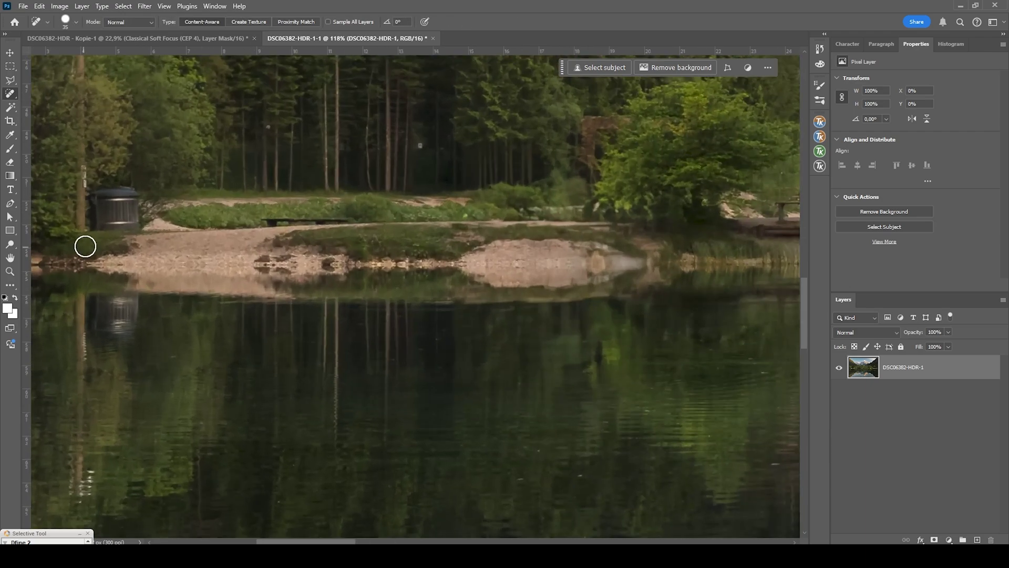
left_click_drag(105, 216, 96, 215)
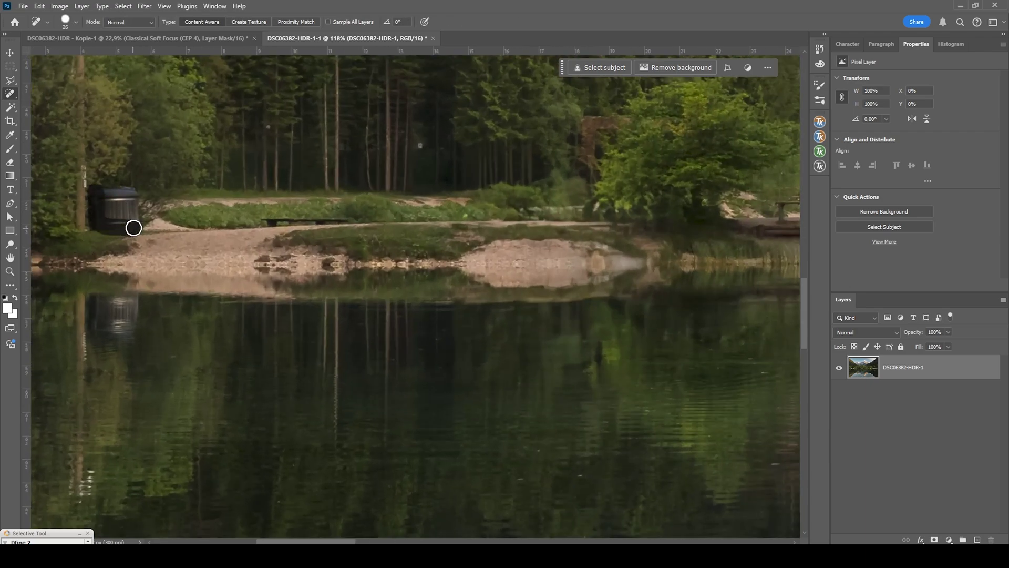
mouse_move(134, 228)
left_mouse_down()
mouse_move(117, 191)
mouse_move(118, 210)
left_mouse_up()
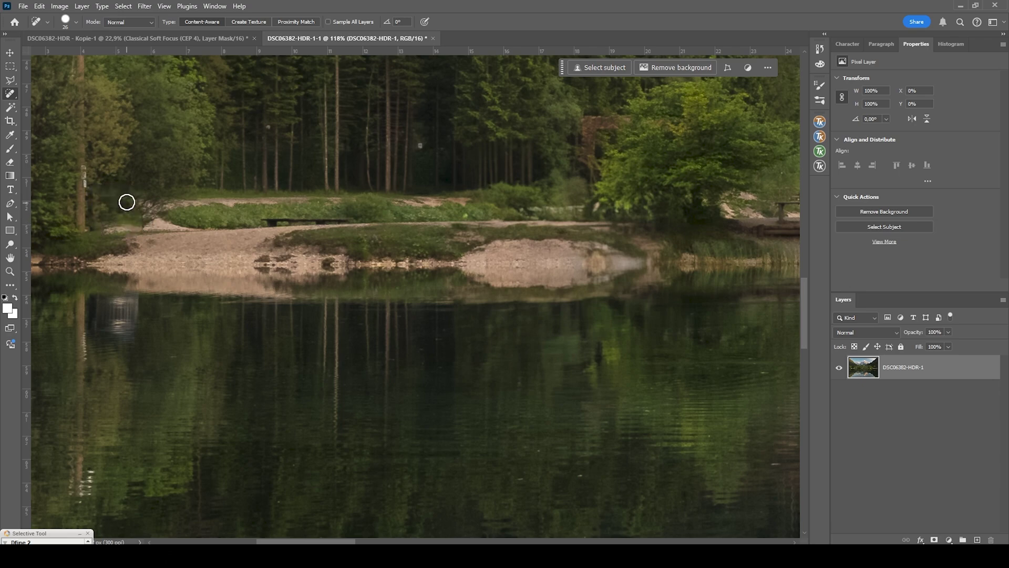
mouse_move(102, 304)
left_mouse_down()
mouse_move(123, 337)
mouse_move(133, 299)
left_mouse_up()
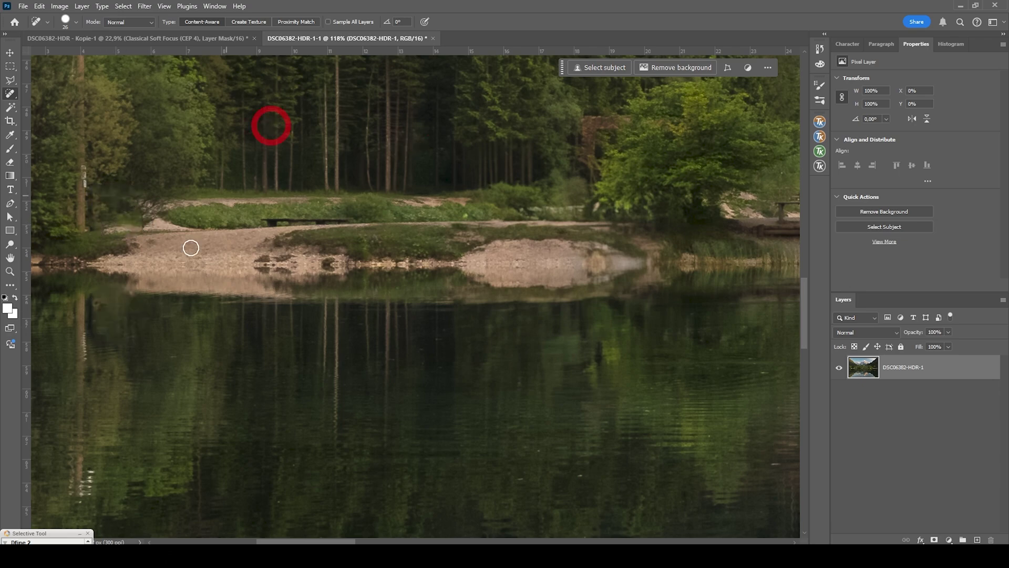
left_click_drag(626, 253, 639, 264)
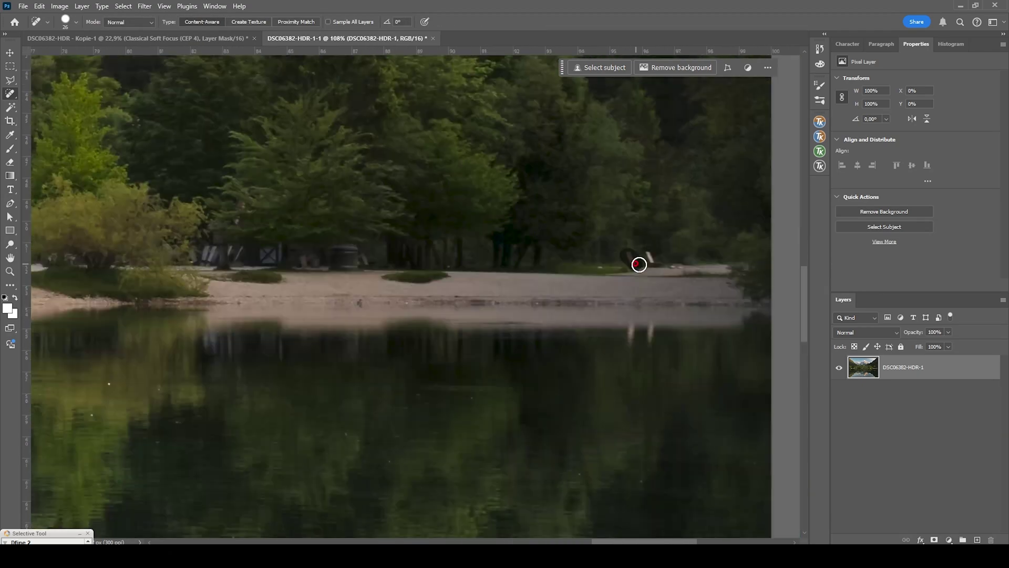
scroll(436, 336, "down", 10)
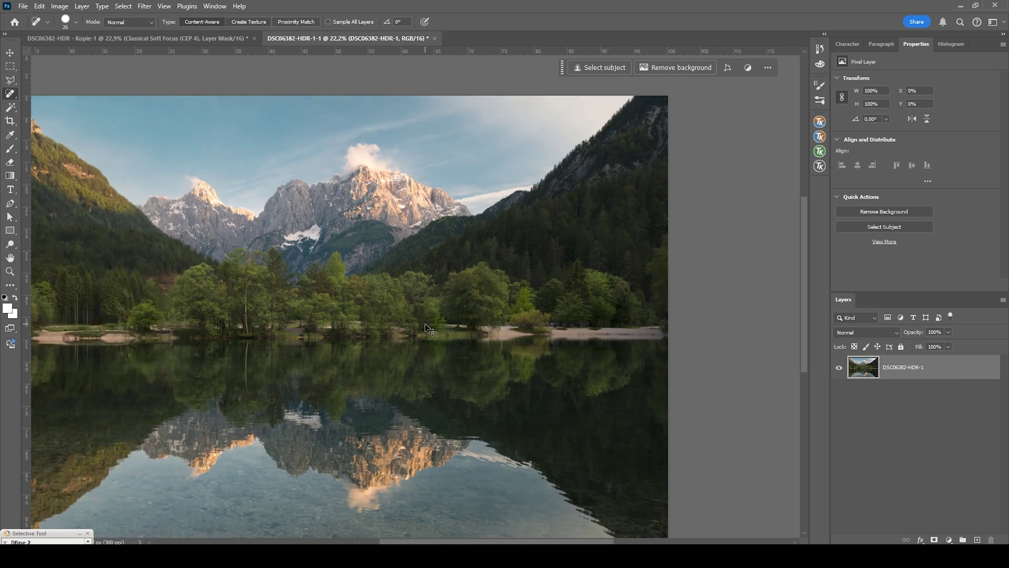
scroll(427, 329, "up", 2)
scroll(427, 328, "left", 2)
scroll(379, 387, "down", 3)
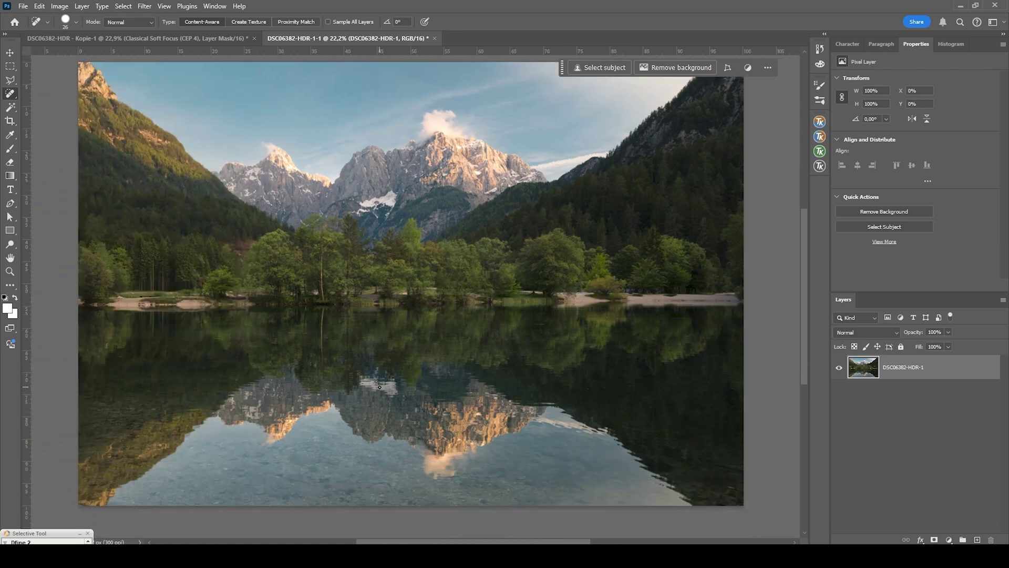
scroll(379, 387, "down", 1)
scroll(380, 387, "down", 1)
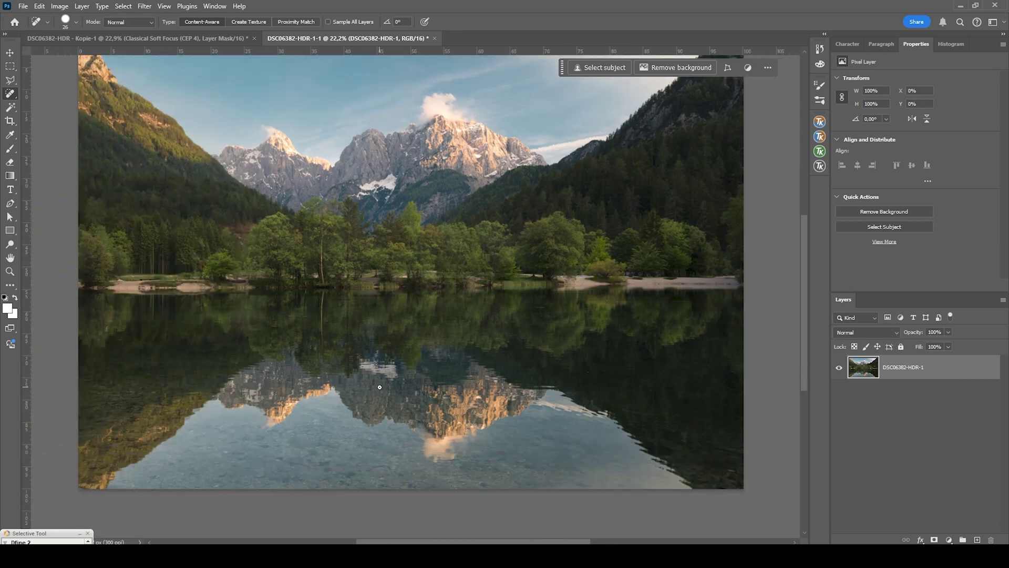
scroll(430, 352, "up", 1)
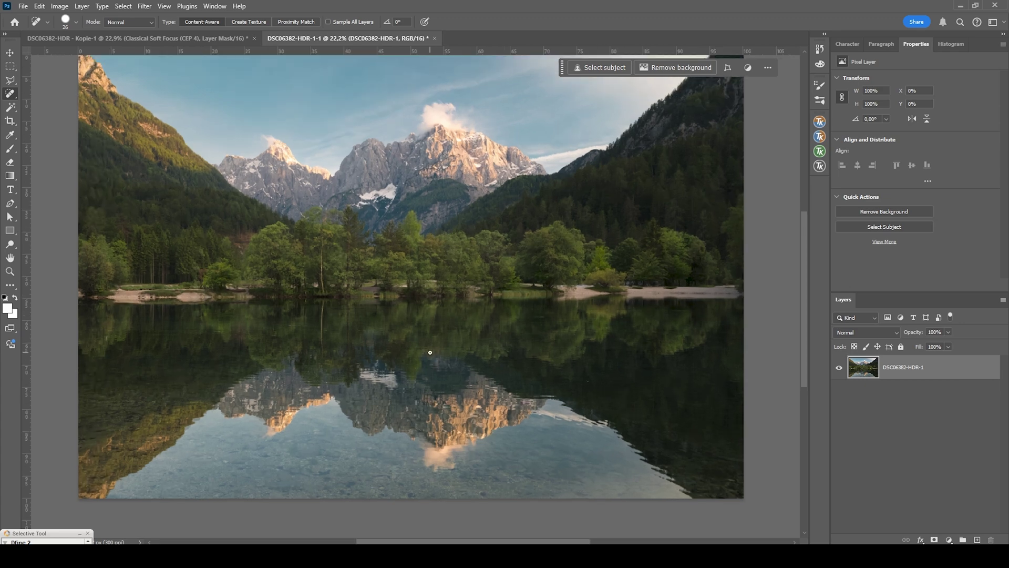